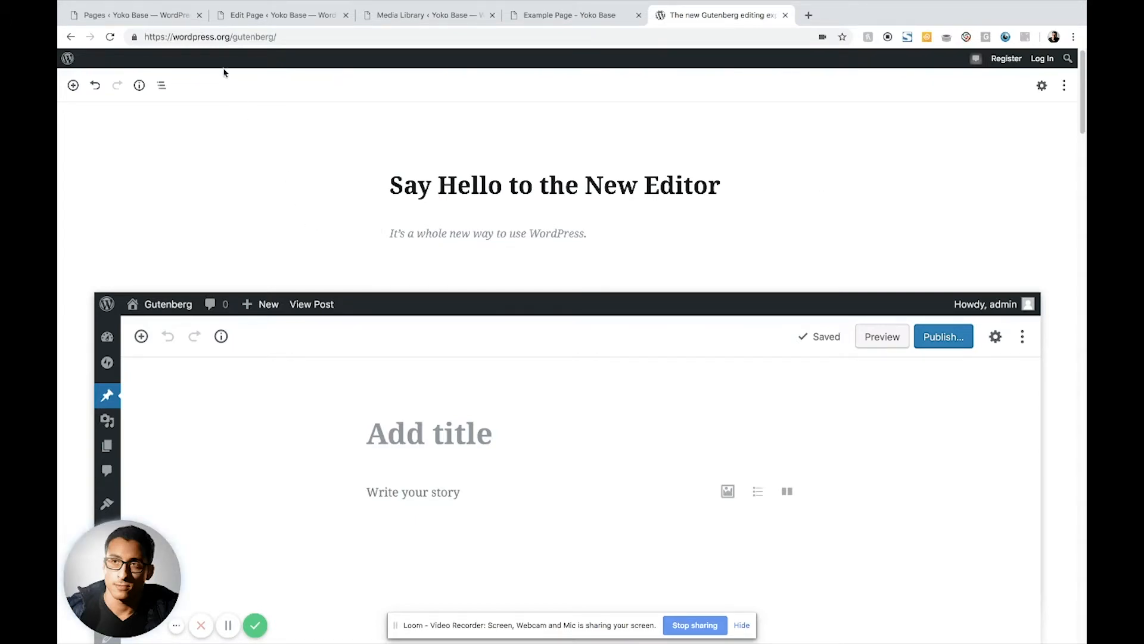
Open the Example Page draft for editing and review its Yoast SEO and Layout Options sections
{"action": "left_click", "coordinate": [152, 14]}
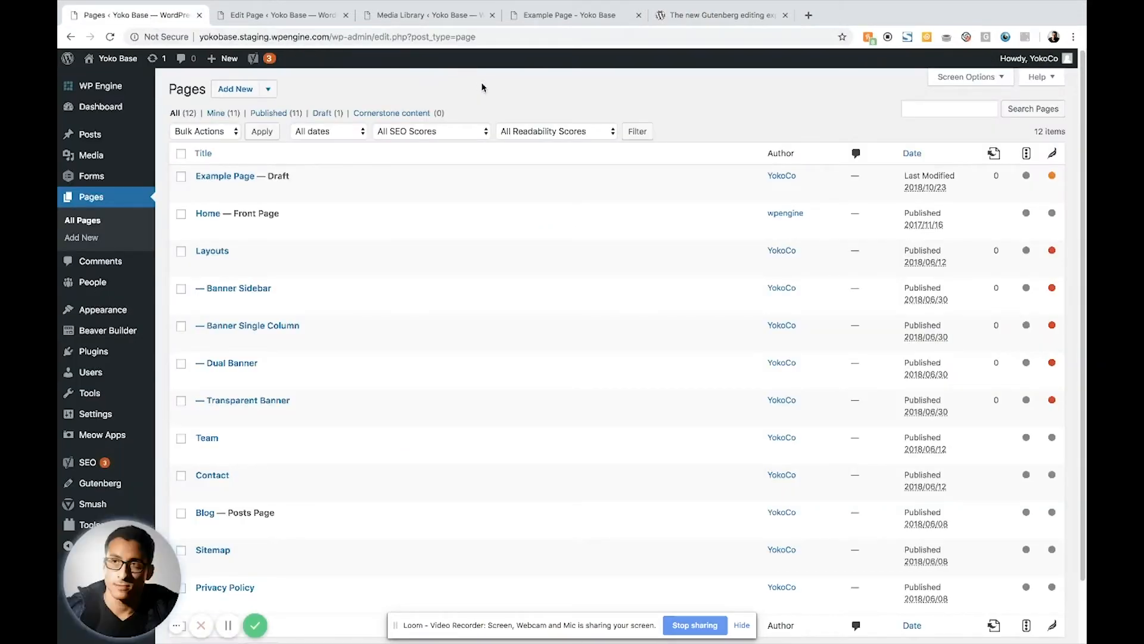
{"action": "left_click", "coordinate": [203, 192]}
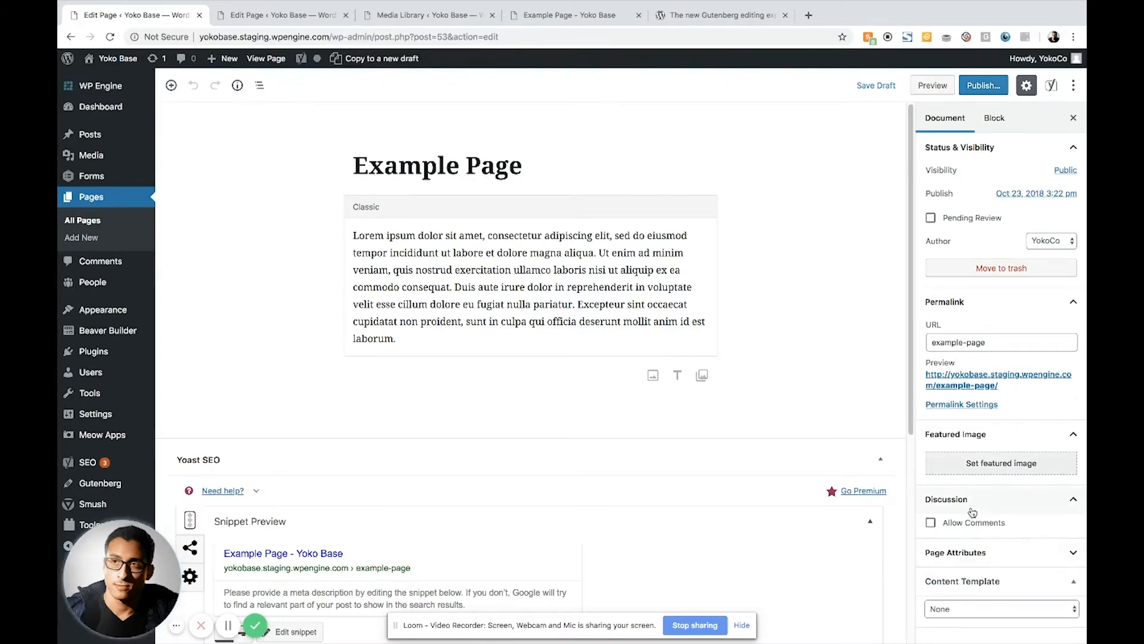
{"action": "scroll", "coordinate": [633, 446], "scroll_direction": "down", "scroll_amount": 5}
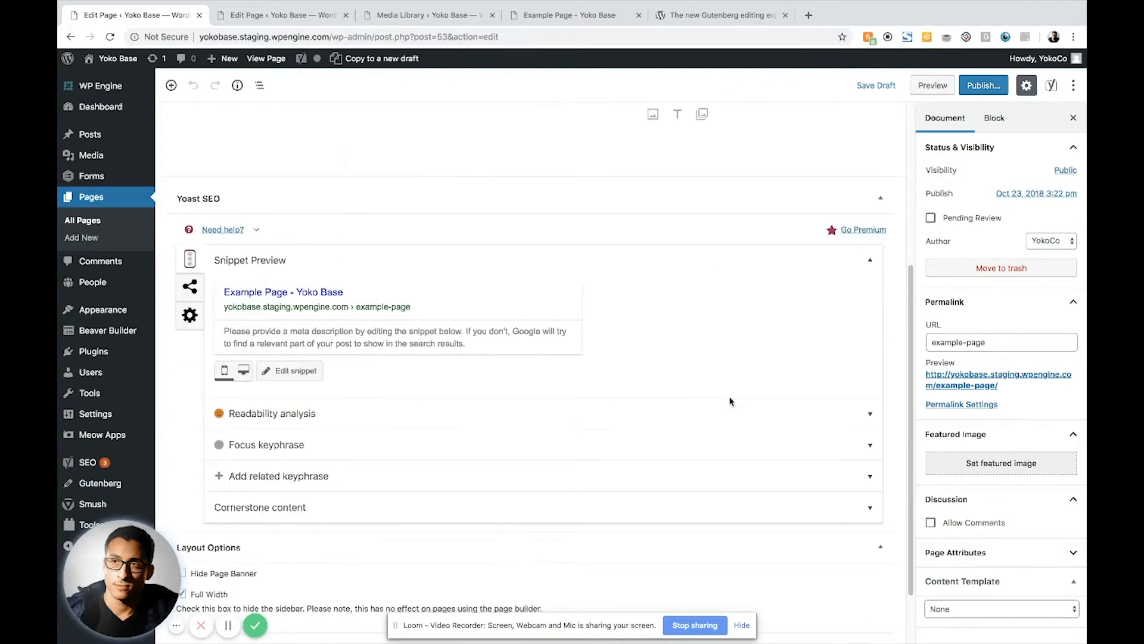
{"action": "scroll", "coordinate": [718, 394], "scroll_direction": "down", "scroll_amount": 1}
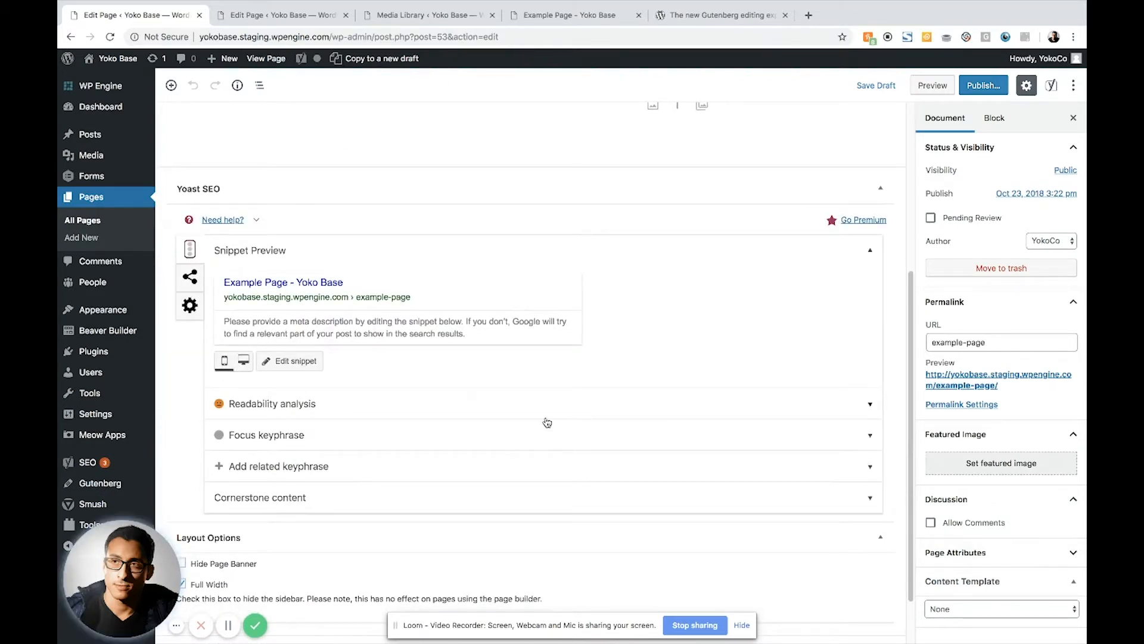
{"action": "scroll", "coordinate": [477, 435], "scroll_direction": "down", "scroll_amount": 1}
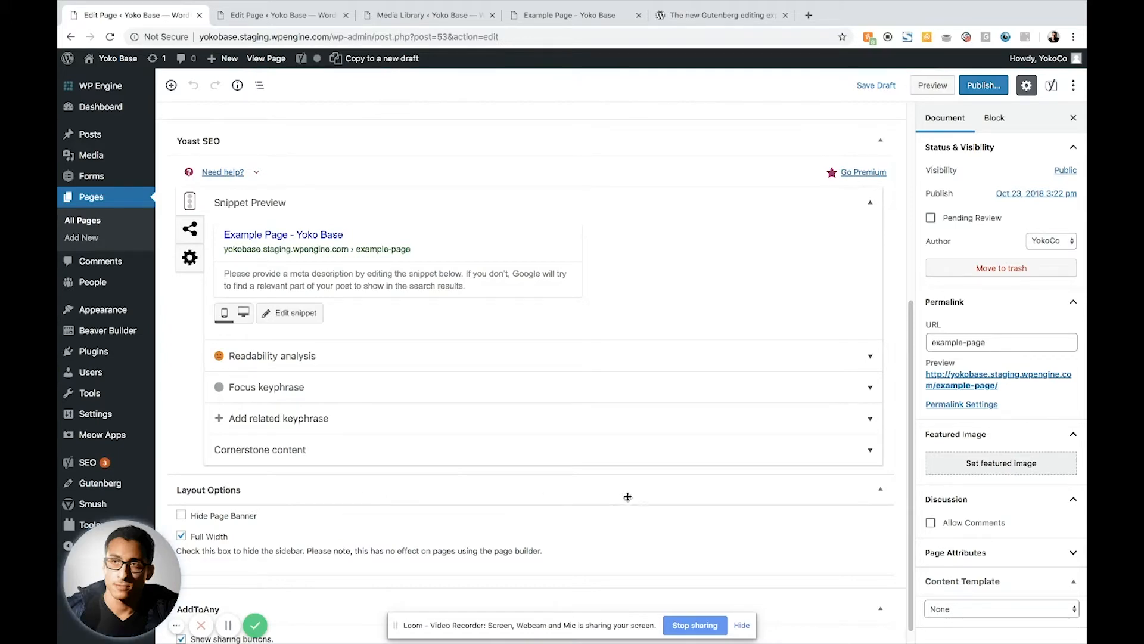
{"action": "scroll", "coordinate": [653, 470], "scroll_direction": "up", "scroll_amount": 5}
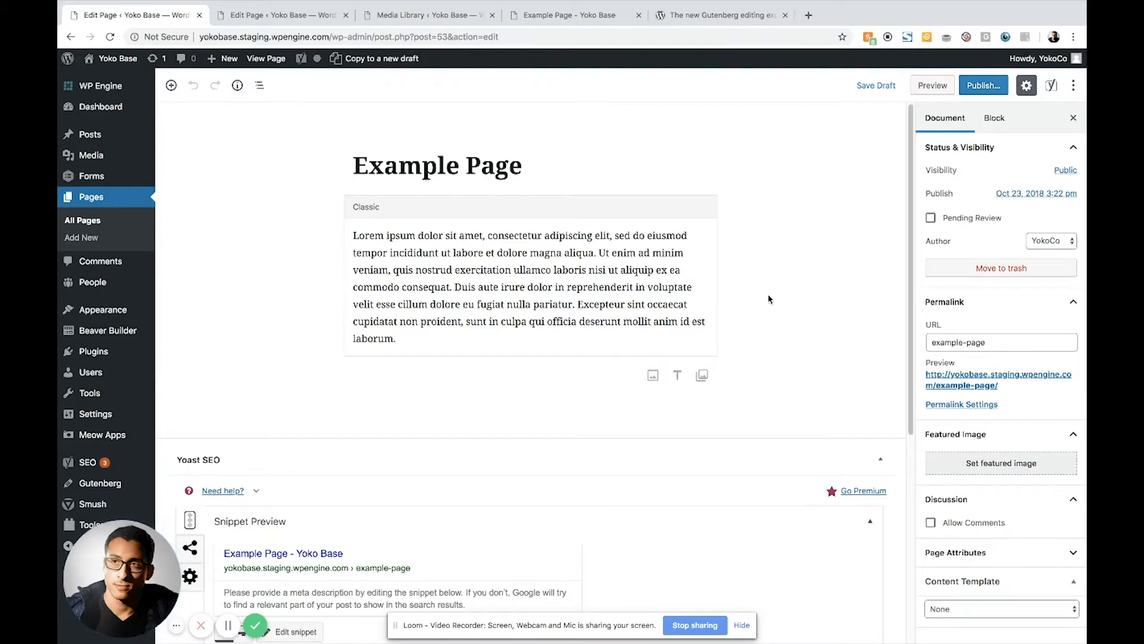
Add the sentence "I can click and type a sentence here." below the Classic block's paragraph and make the word "sentence" bold
{"action": "left_click", "coordinate": [491, 357]}
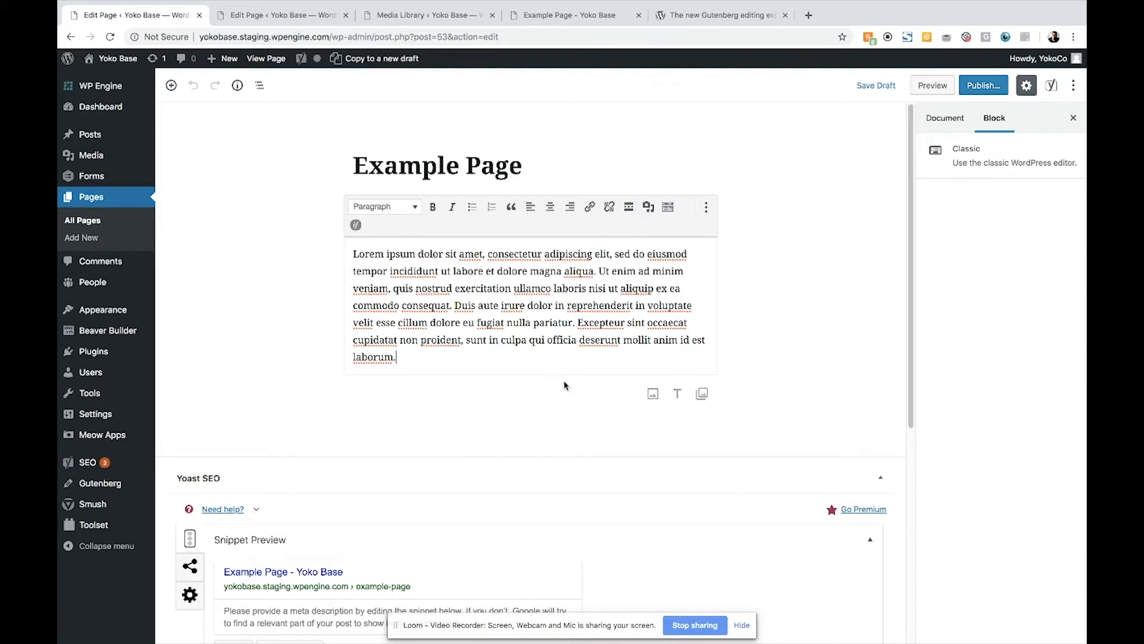
{"action": "key", "text": "Return"}
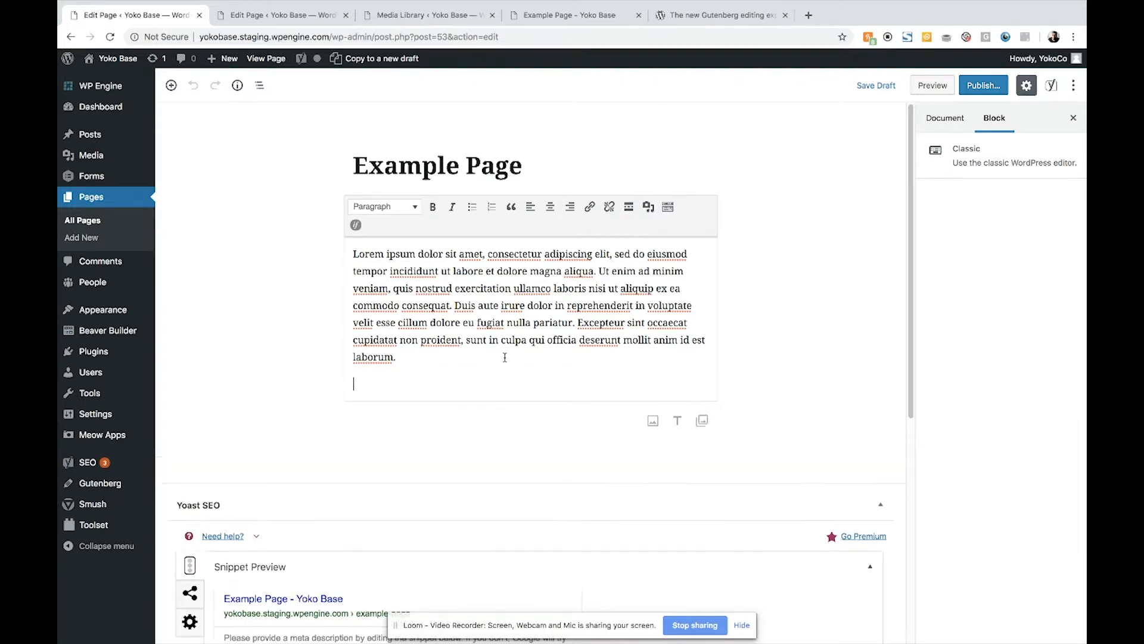
{"action": "type", "text": "I can click and type a sentence here."}
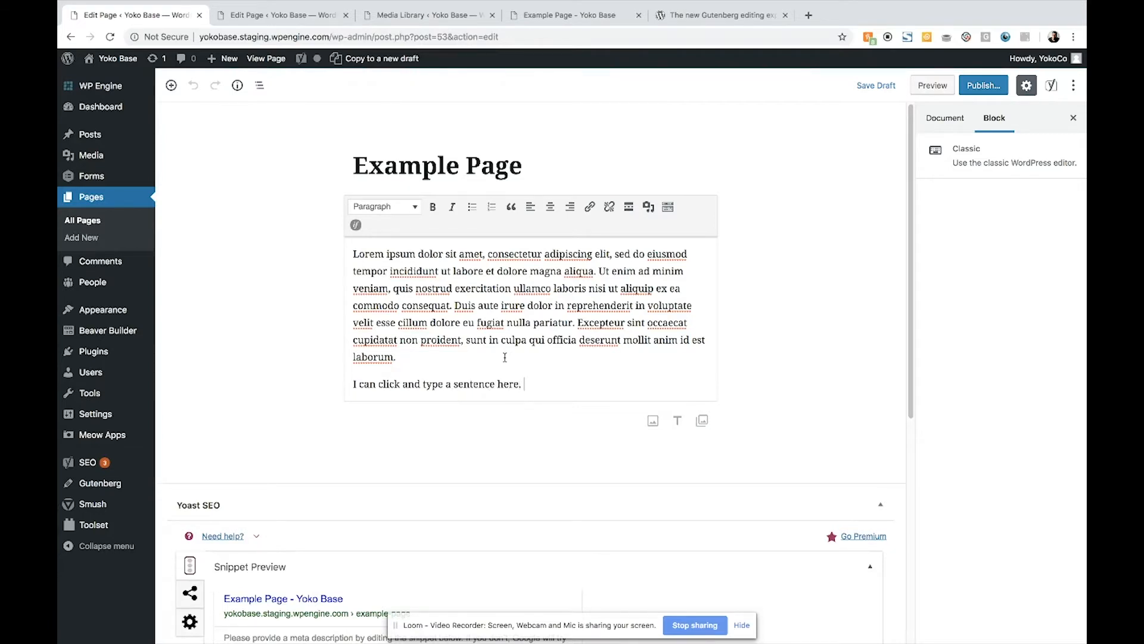
{"action": "double_click", "coordinate": [470, 384]}
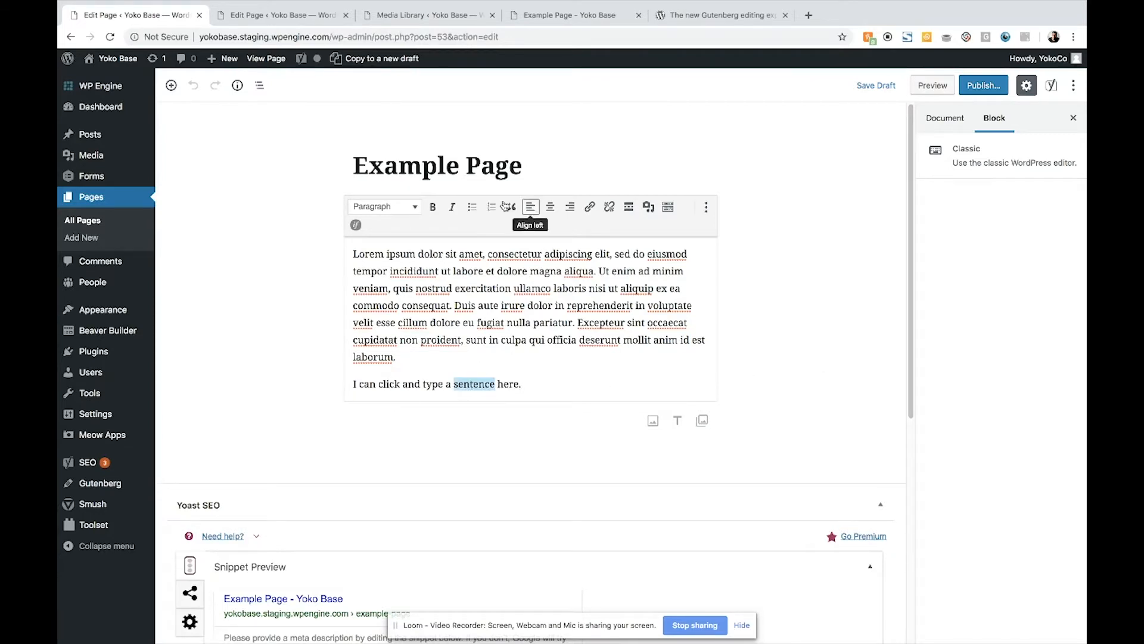
{"action": "left_click", "coordinate": [433, 208]}
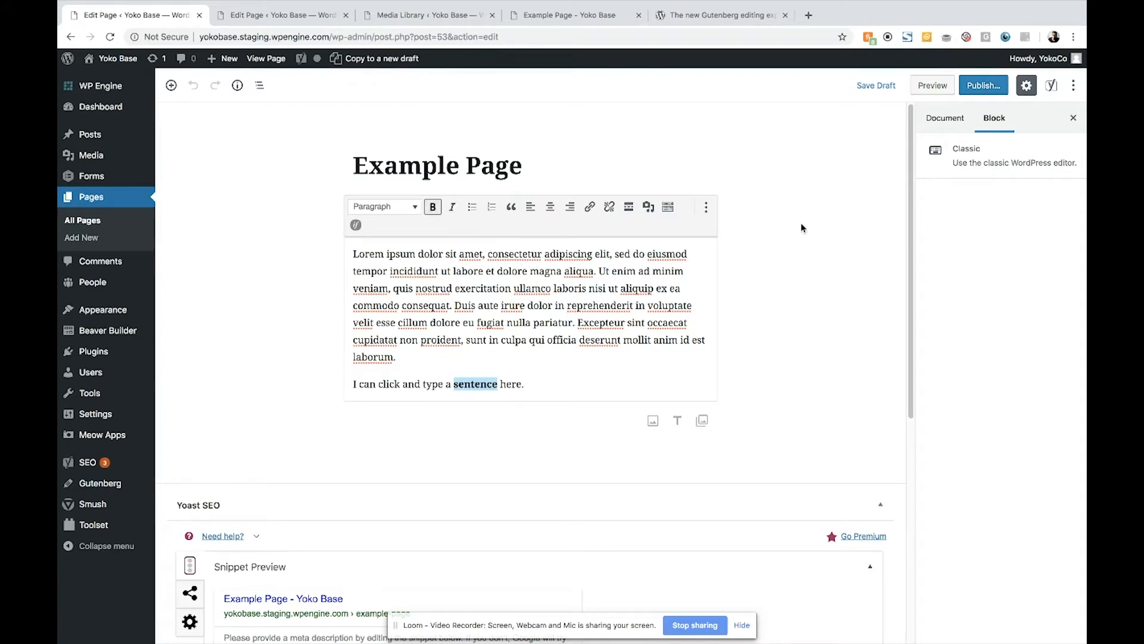
Preview the edited Example Page and return to its editor
{"action": "left_click", "coordinate": [932, 86]}
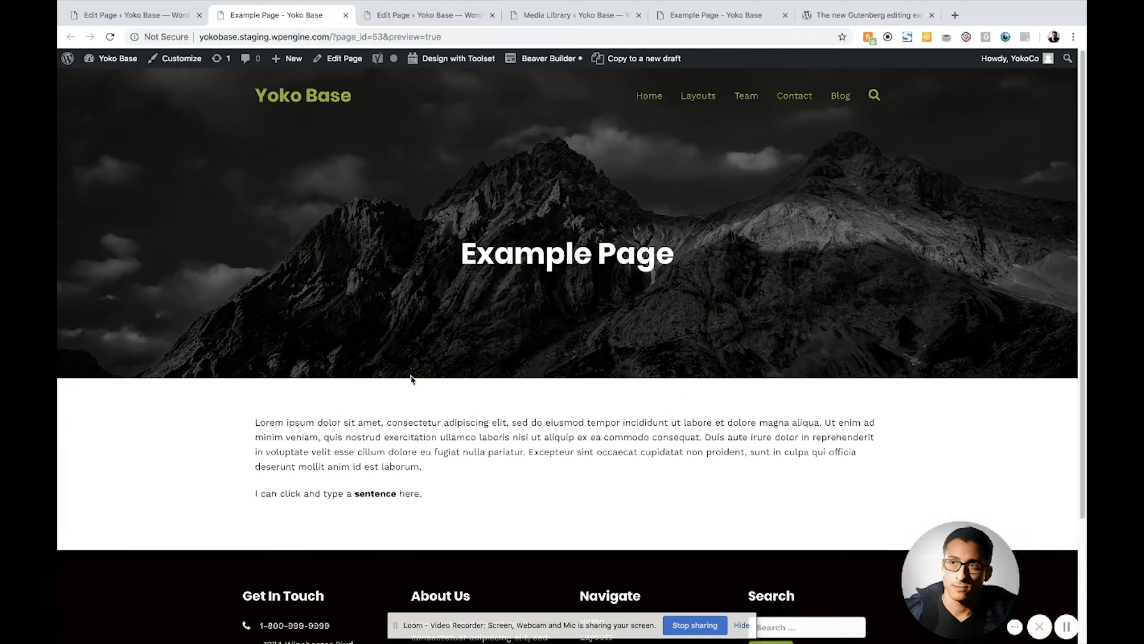
{"action": "left_click", "coordinate": [137, 15]}
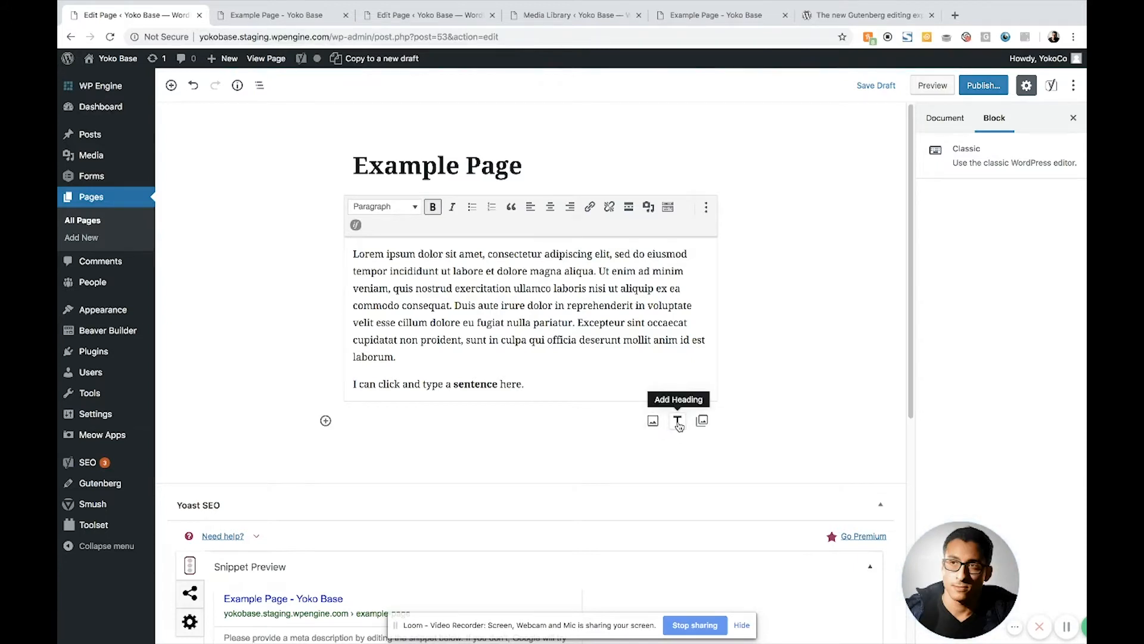
Insert a Columns block from the Layout Elements category below the Classic block
{"action": "left_click", "coordinate": [325, 421]}
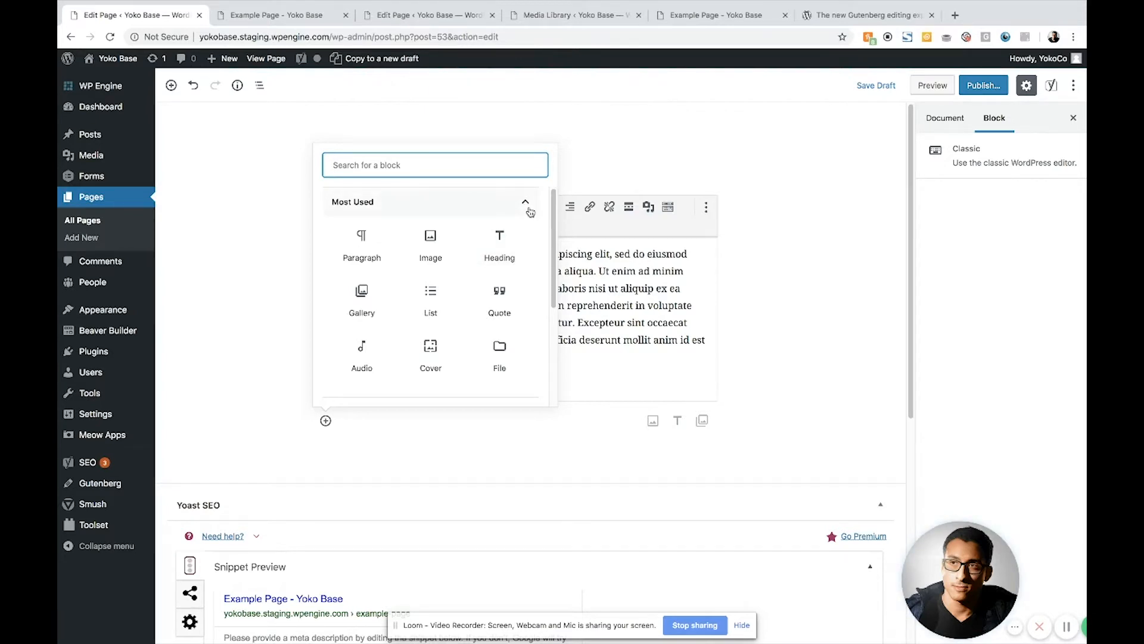
{"action": "scroll", "coordinate": [538, 243], "scroll_direction": "down", "scroll_amount": 3}
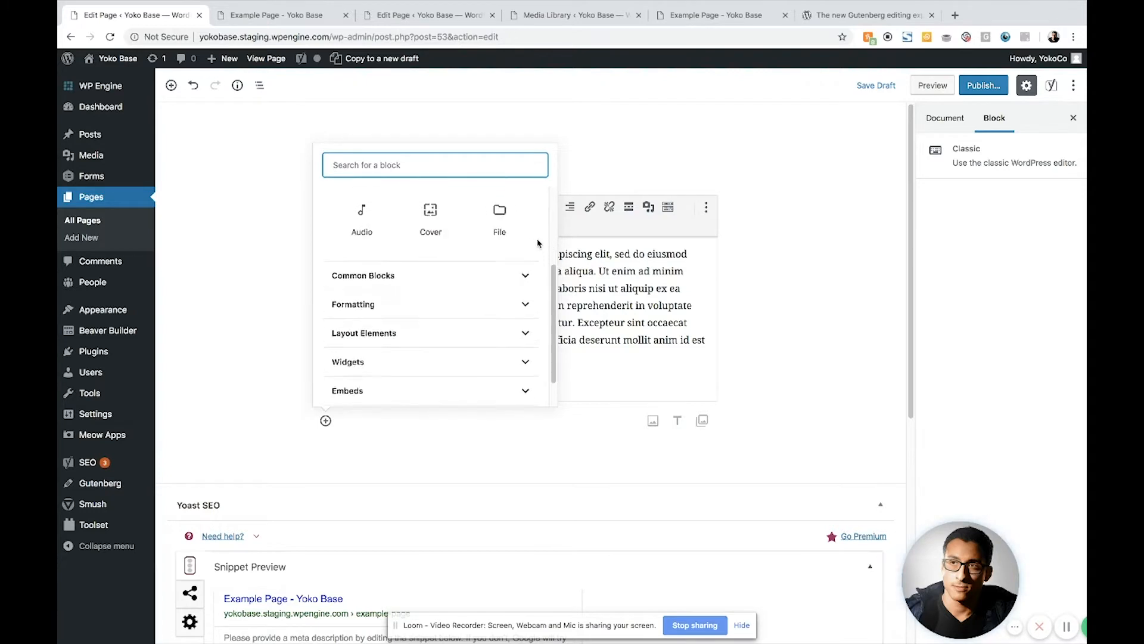
{"action": "scroll", "coordinate": [540, 247], "scroll_direction": "down", "scroll_amount": 1}
{"action": "scroll", "coordinate": [546, 280], "scroll_direction": "up", "scroll_amount": 5}
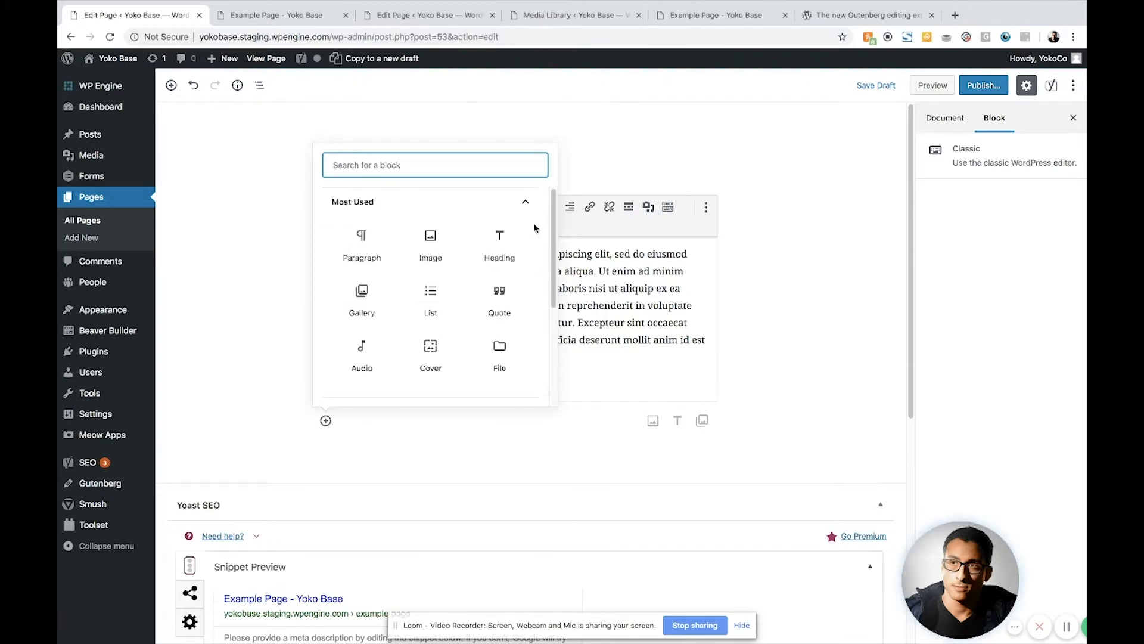
{"action": "left_click", "coordinate": [528, 202]}
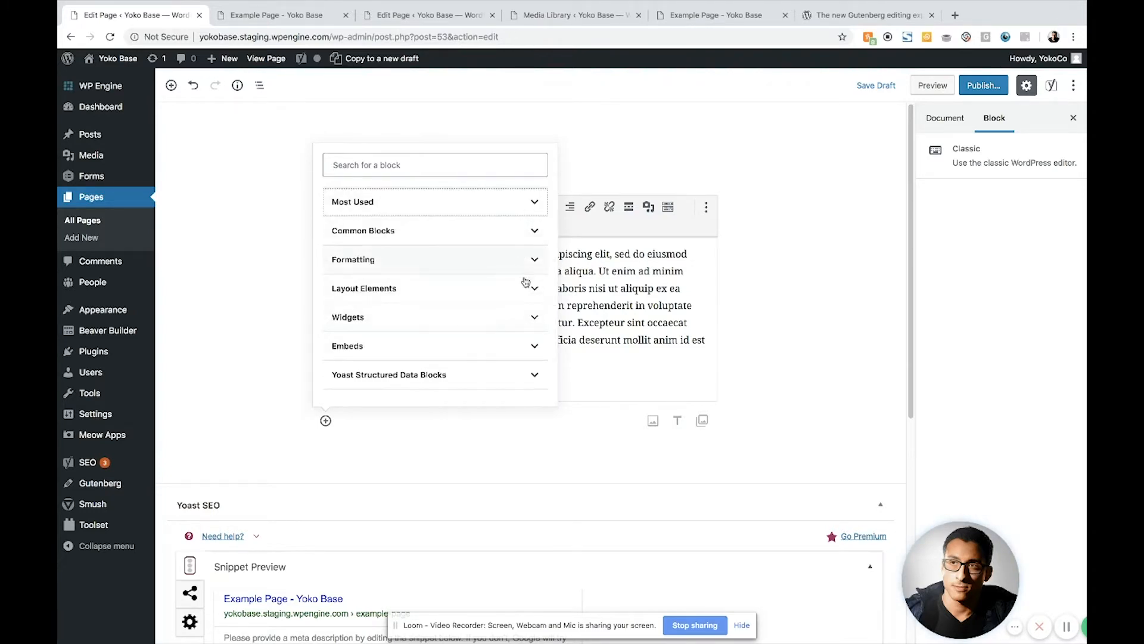
{"action": "left_click", "coordinate": [530, 232]}
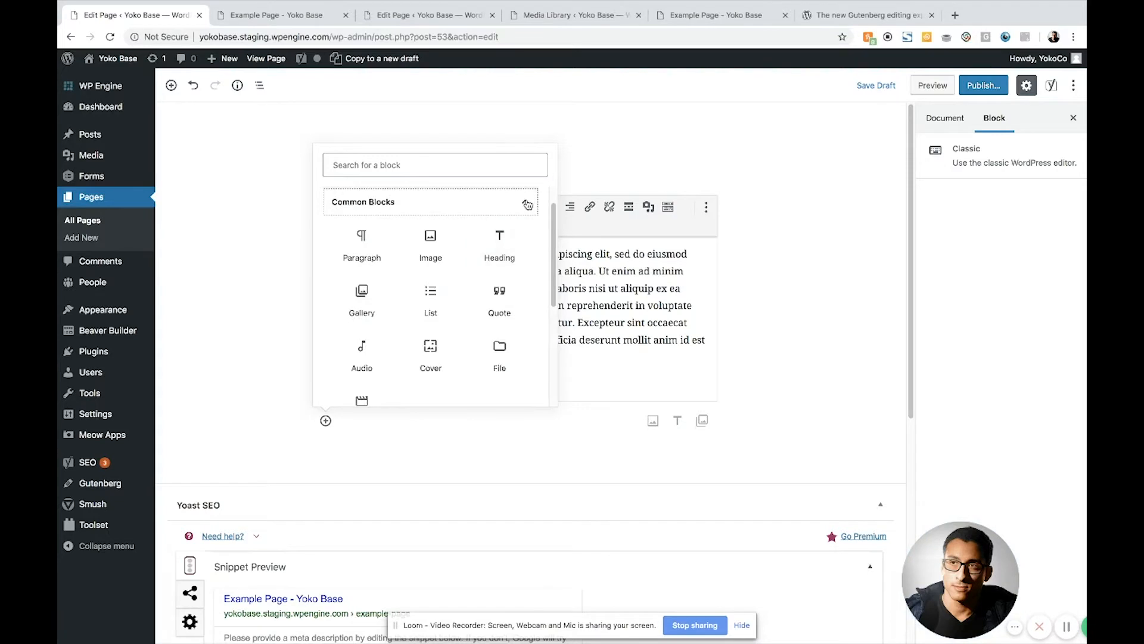
{"action": "left_click", "coordinate": [528, 204]}
{"action": "left_click", "coordinate": [525, 288]}
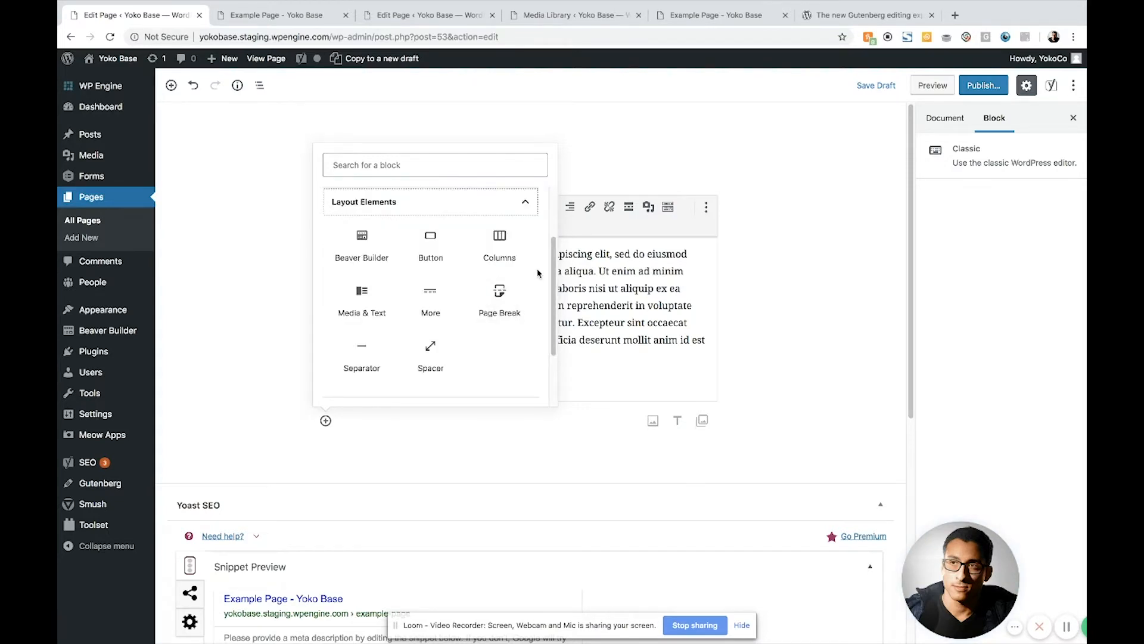
{"action": "scroll", "coordinate": [543, 253], "scroll_direction": "down", "scroll_amount": 1}
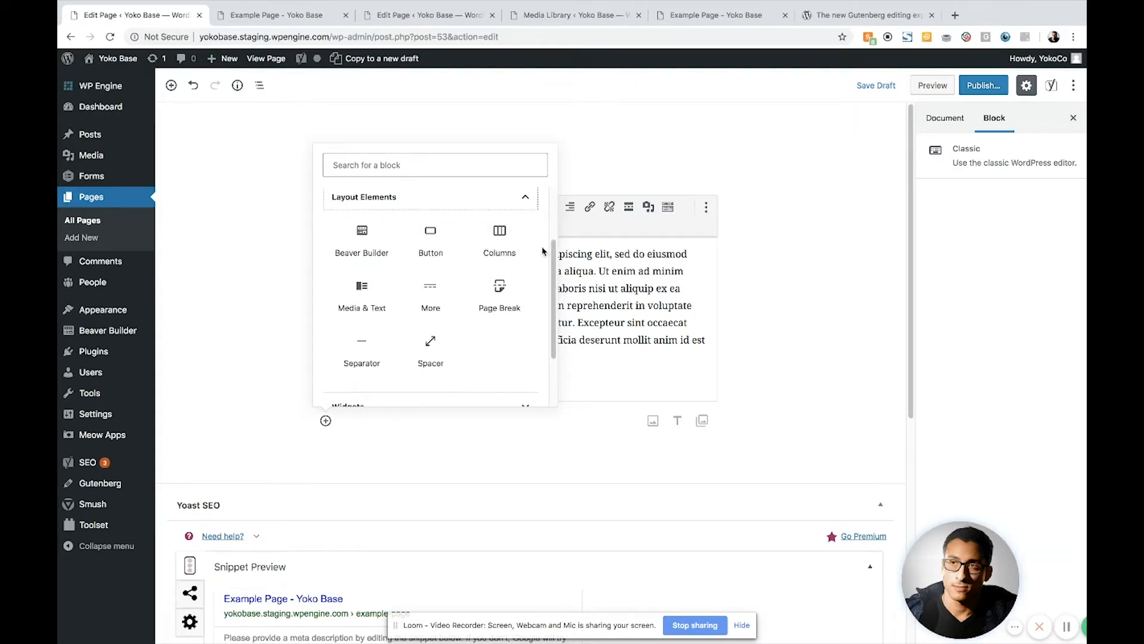
{"action": "left_click", "coordinate": [499, 237]}
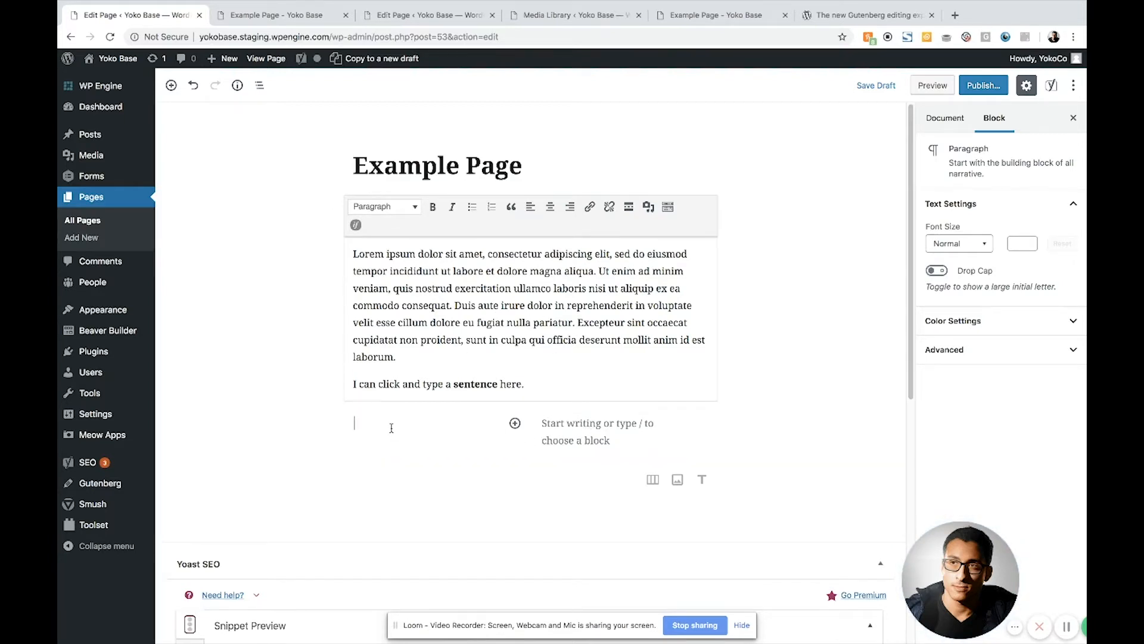
{"action": "type", "text": "I can add text."}
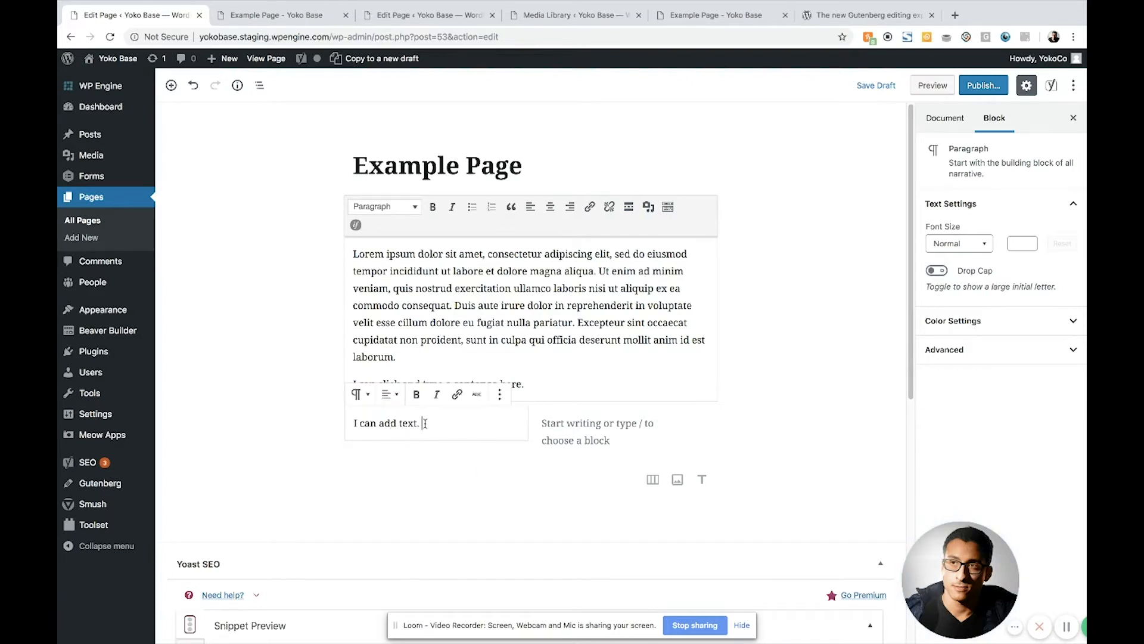
{"action": "left_click_drag", "start_coordinate": [425, 423], "coordinate": [354, 425]}
{"action": "key", "text": "BackSpace"}
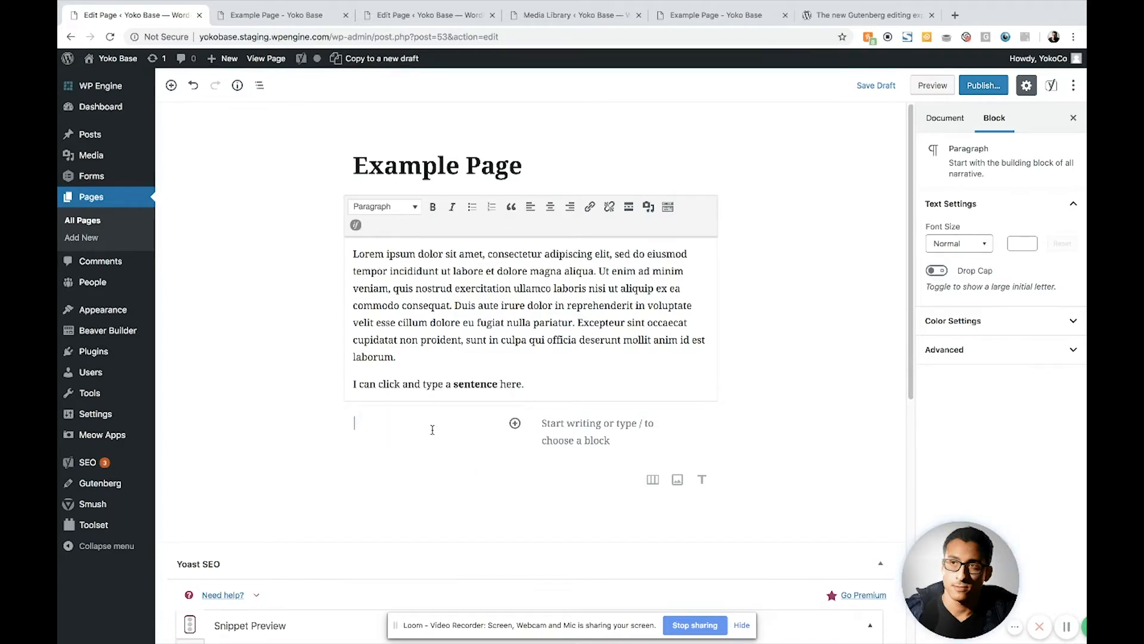
Add an Image block to the first column and fill it with landscape.jpg from the media library
{"action": "left_click", "coordinate": [515, 424]}
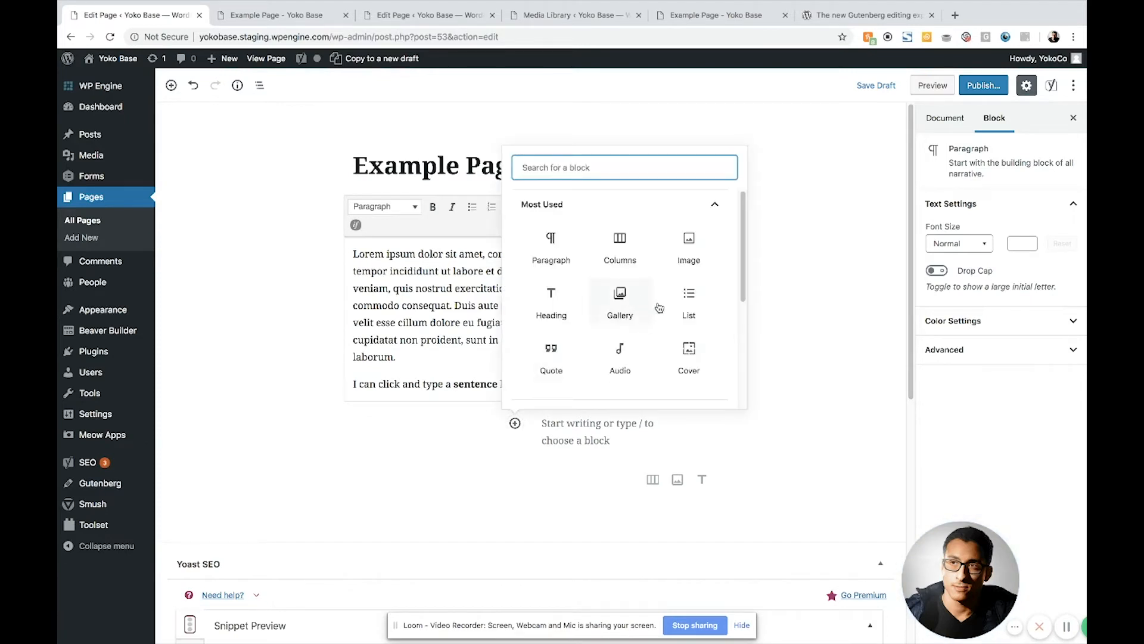
{"action": "left_click", "coordinate": [689, 245]}
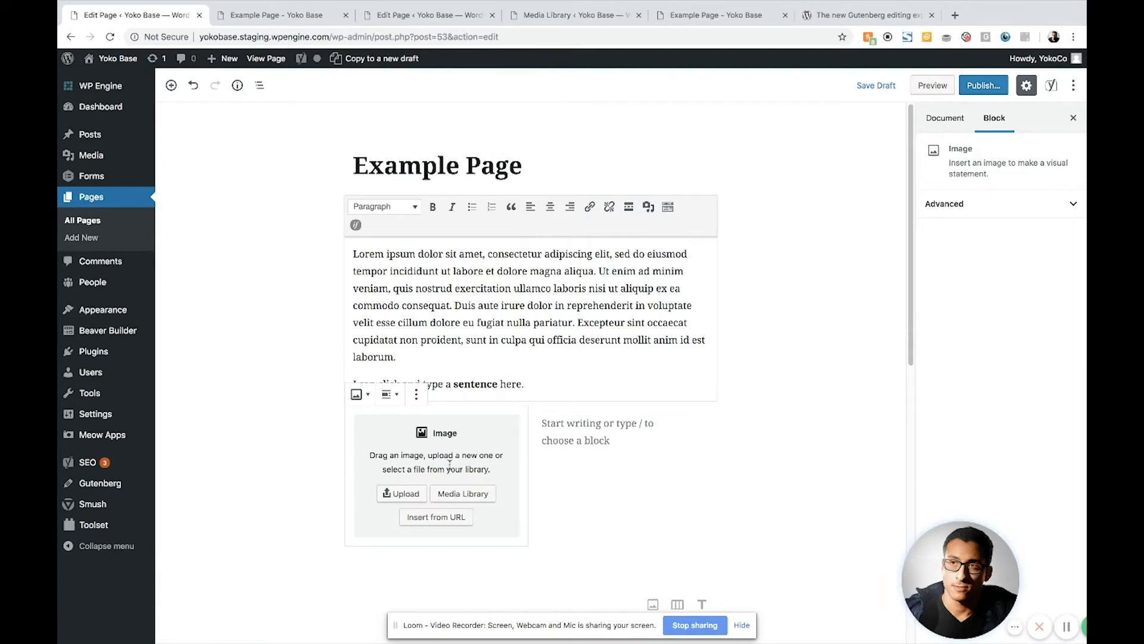
{"action": "left_click", "coordinate": [464, 493]}
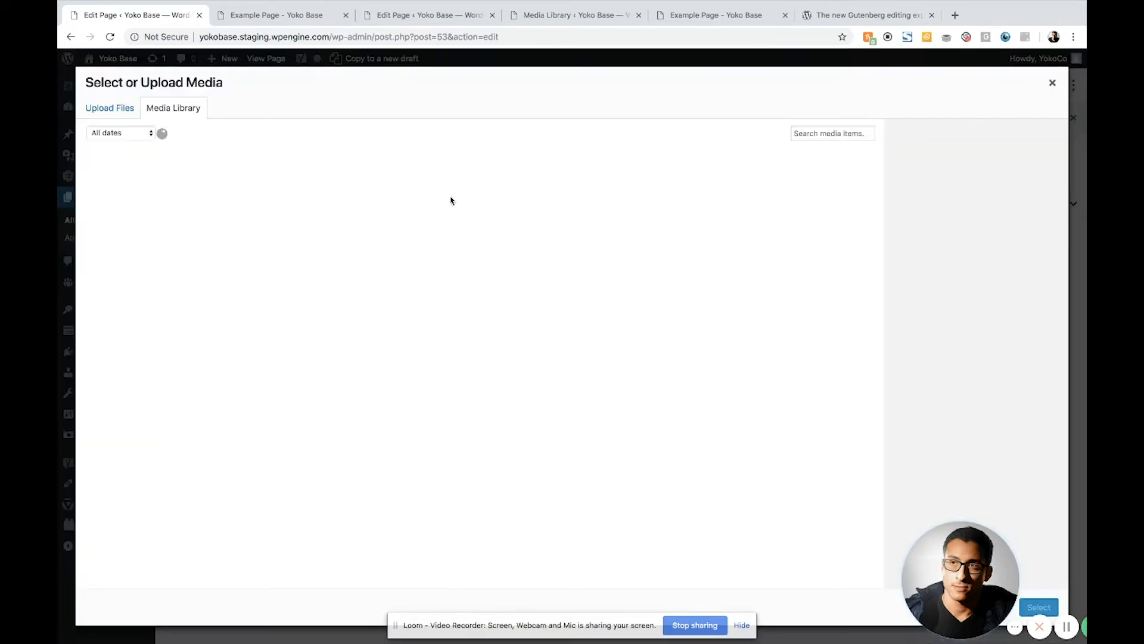
{"action": "left_click", "coordinate": [137, 194]}
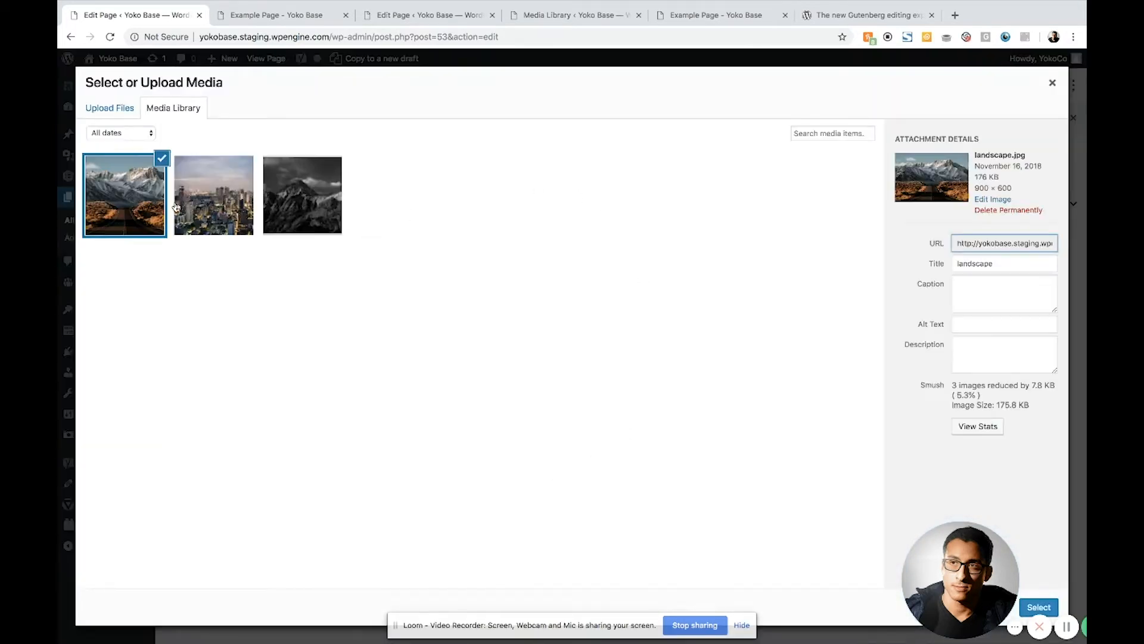
{"action": "left_click", "coordinate": [1039, 606]}
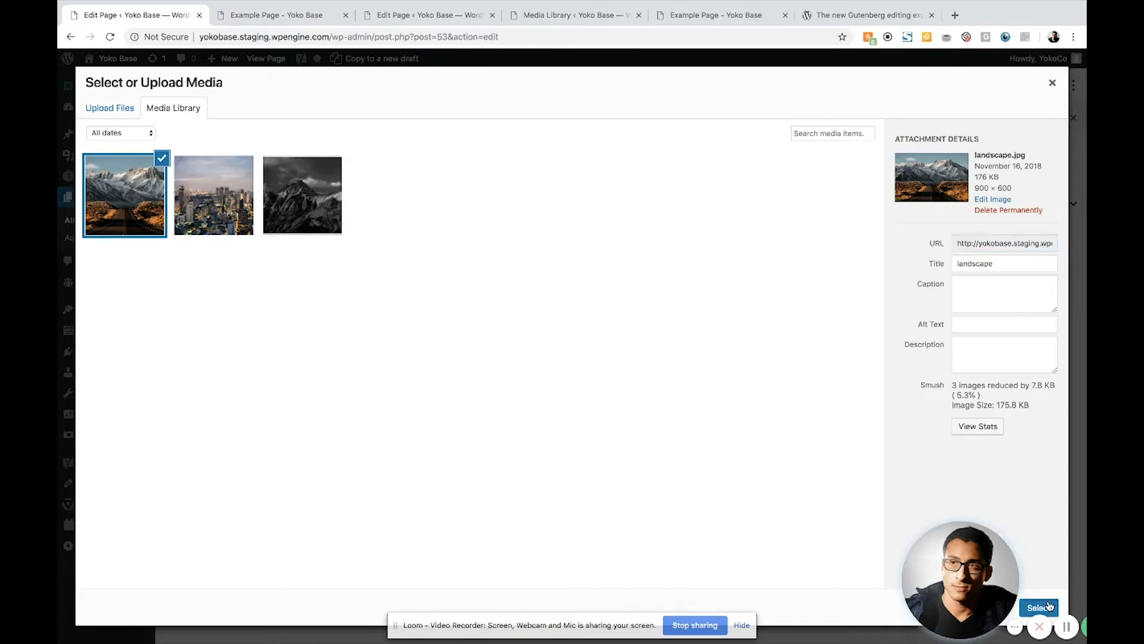
Add an Image block to the second column, also using landscape.jpg from the media library
{"action": "left_click", "coordinate": [631, 437]}
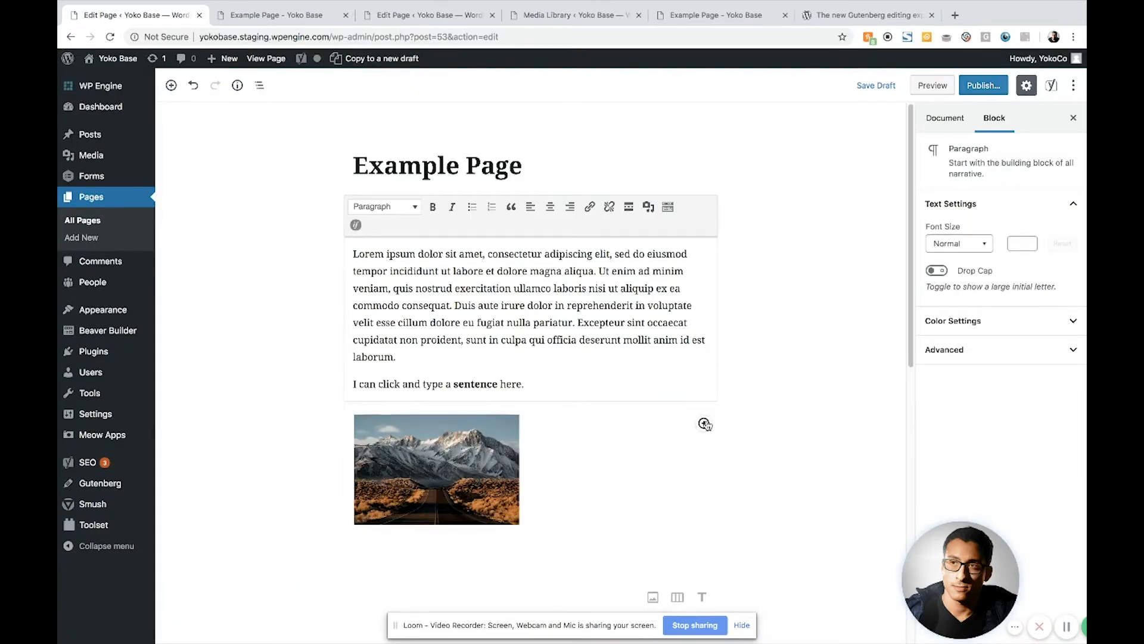
{"action": "left_click", "coordinate": [704, 424]}
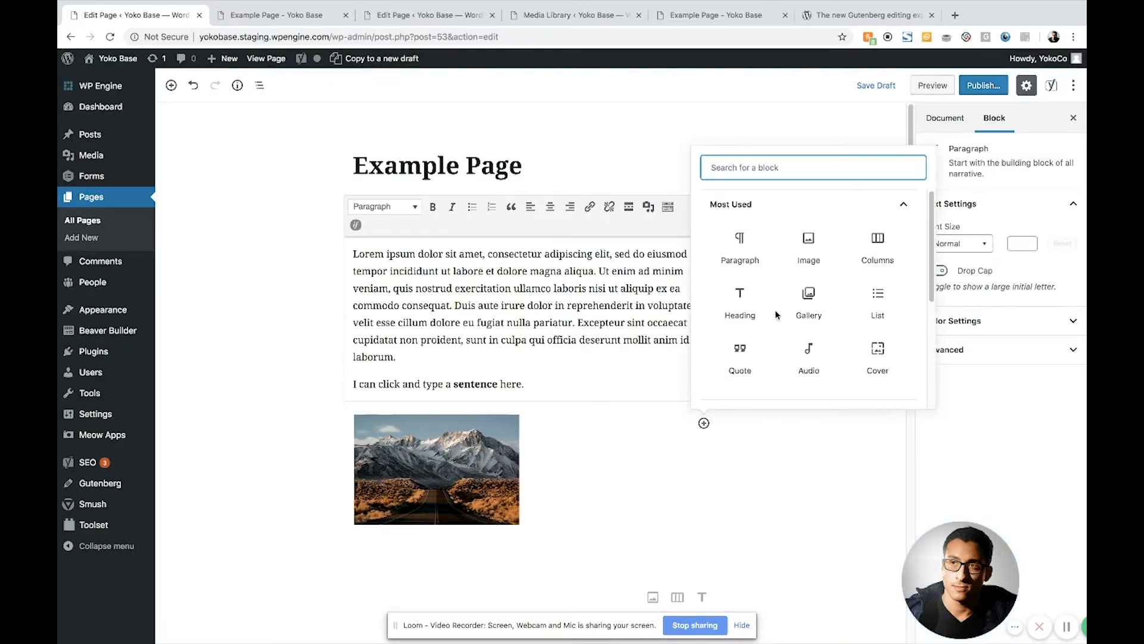
{"action": "left_click", "coordinate": [808, 245]}
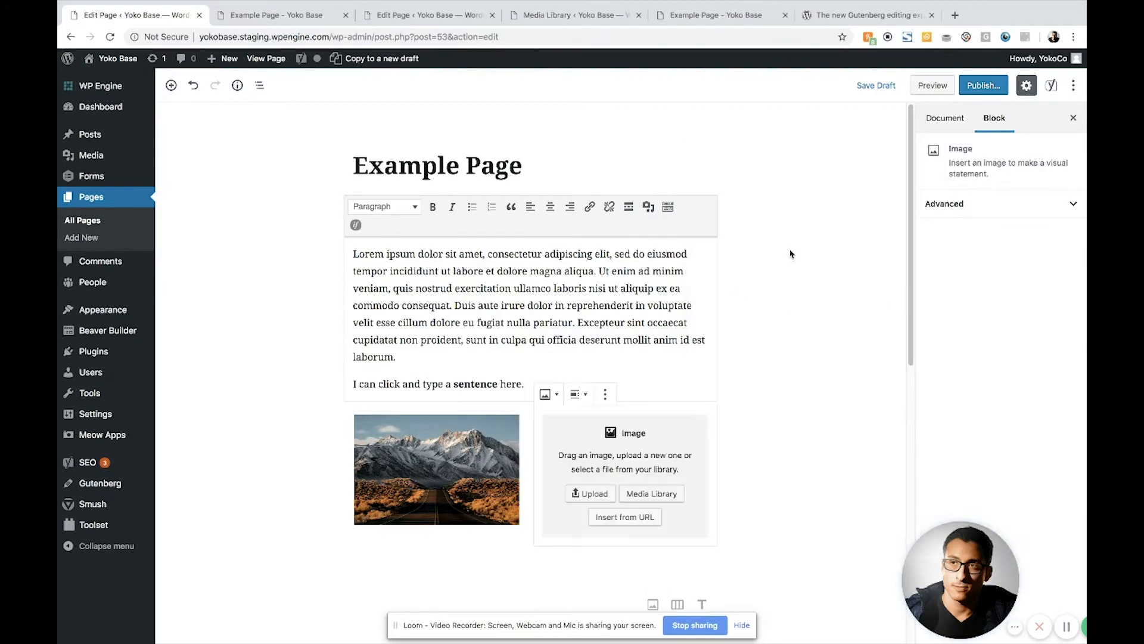
{"action": "left_click", "coordinate": [666, 502]}
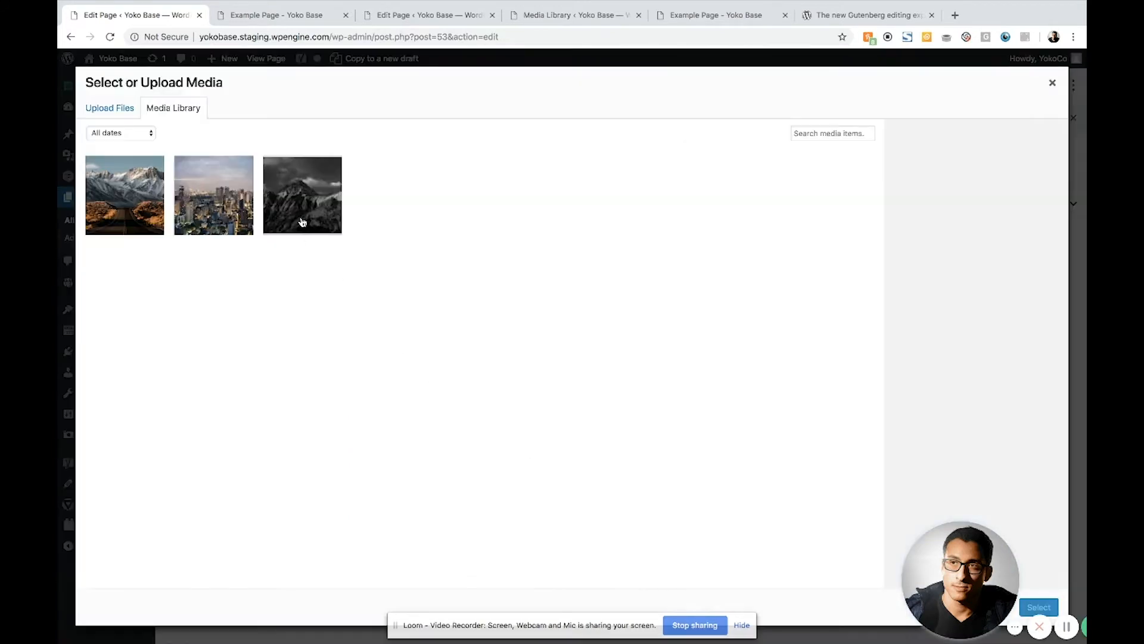
{"action": "left_click", "coordinate": [125, 203]}
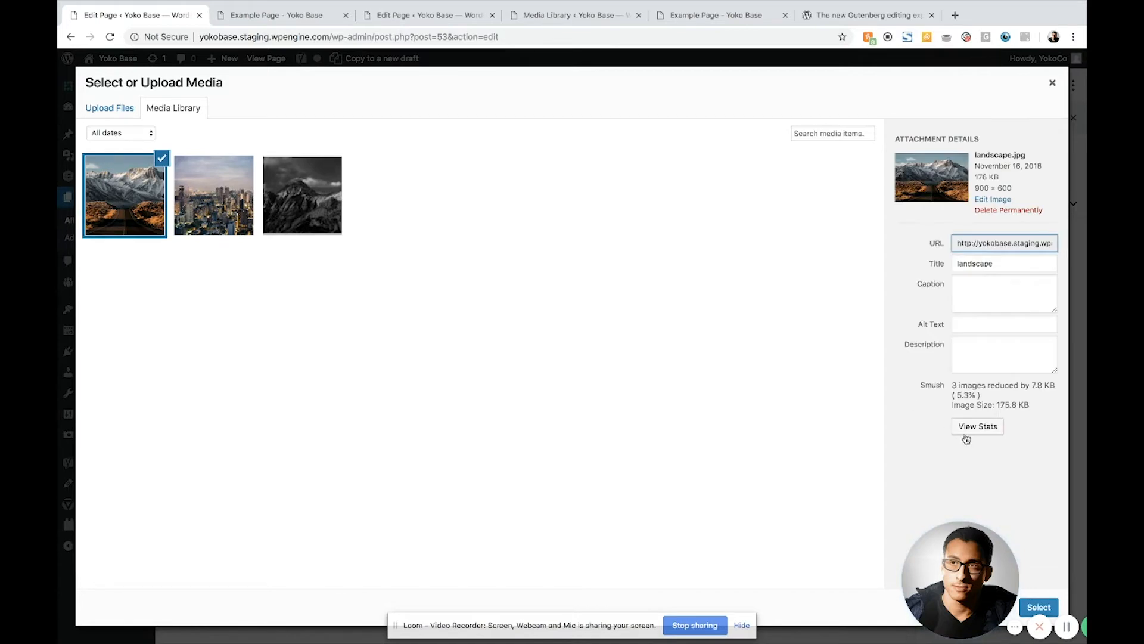
{"action": "left_click", "coordinate": [1043, 606]}
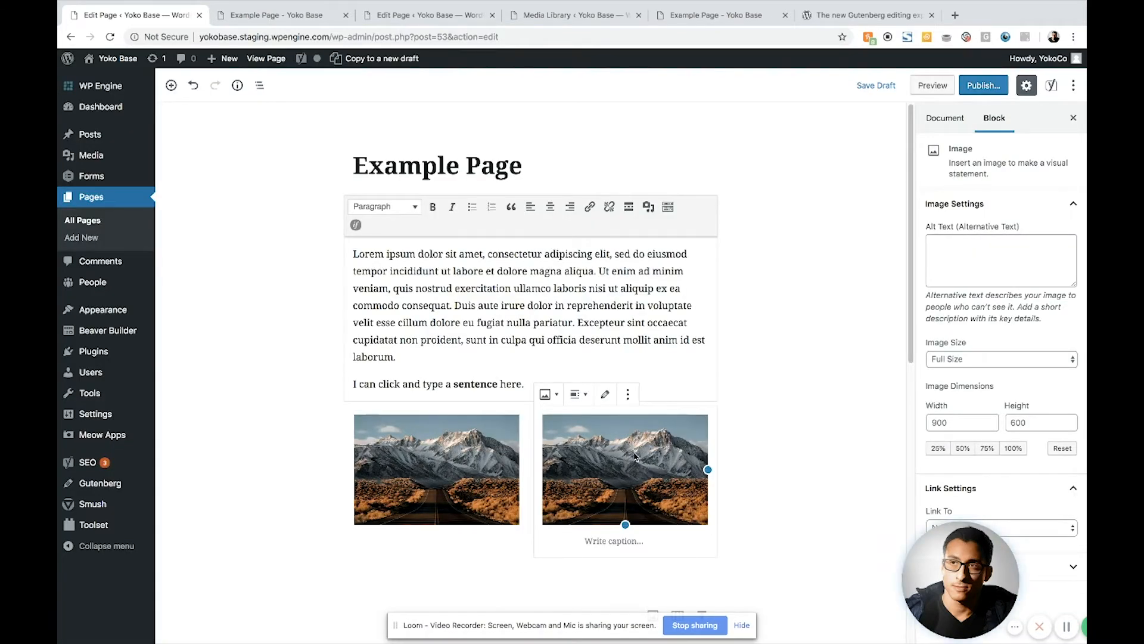
Delete the image from the second column and place the text cursor in the empty column
{"action": "key", "text": "Delete"}
{"action": "left_click", "coordinate": [659, 455]}
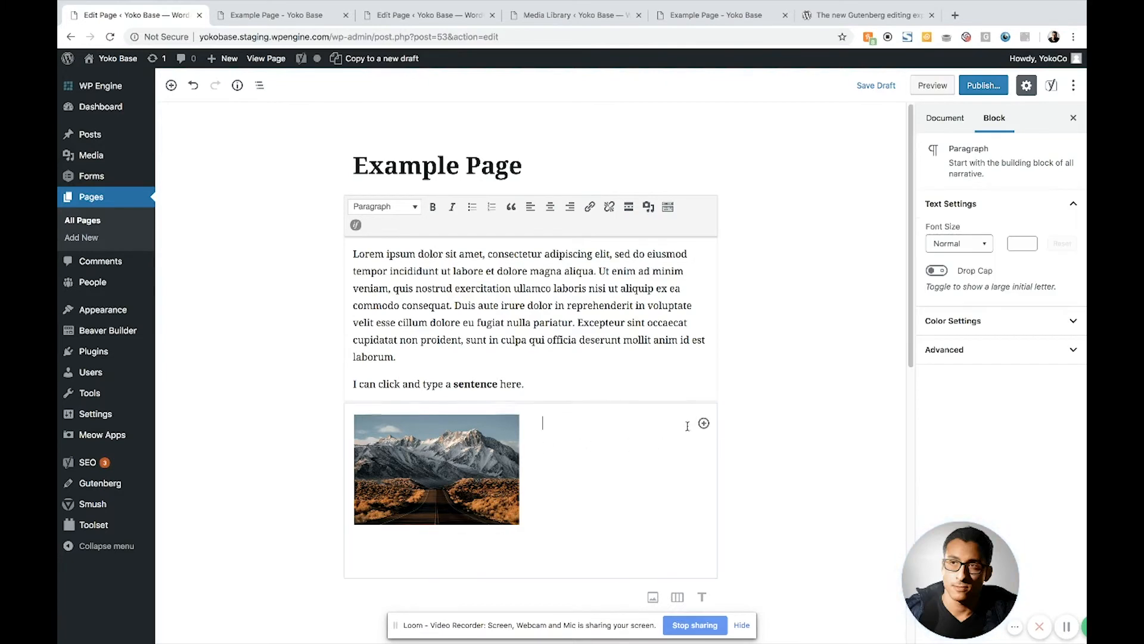
Add an Image block to the second column and fill it with city.jpg from the media library
{"action": "left_click", "coordinate": [704, 424]}
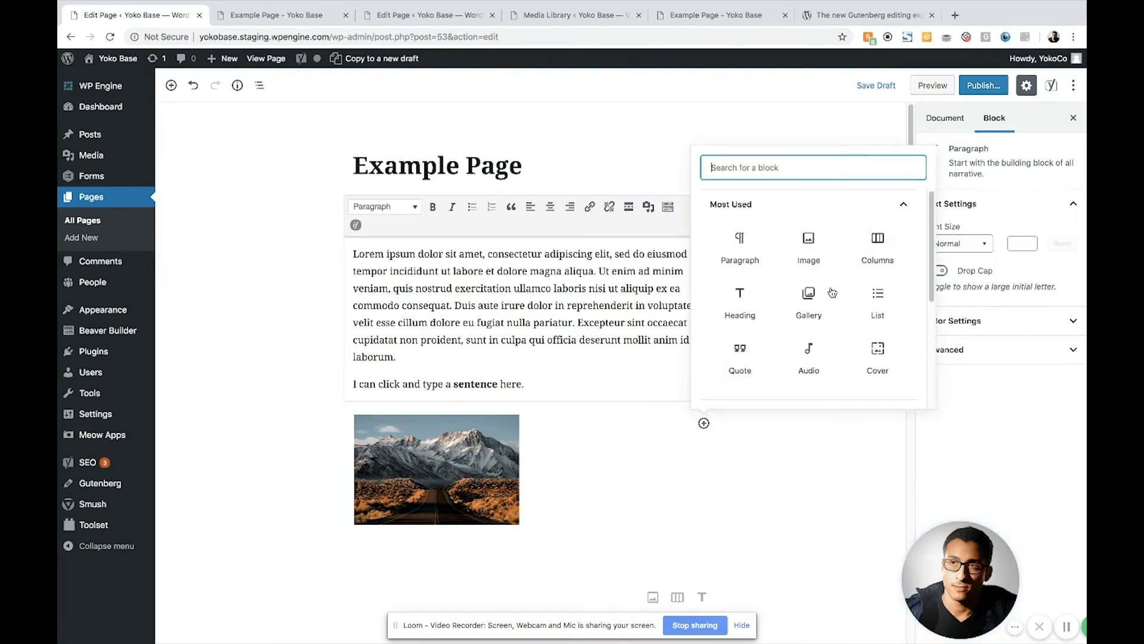
{"action": "left_click", "coordinate": [809, 245]}
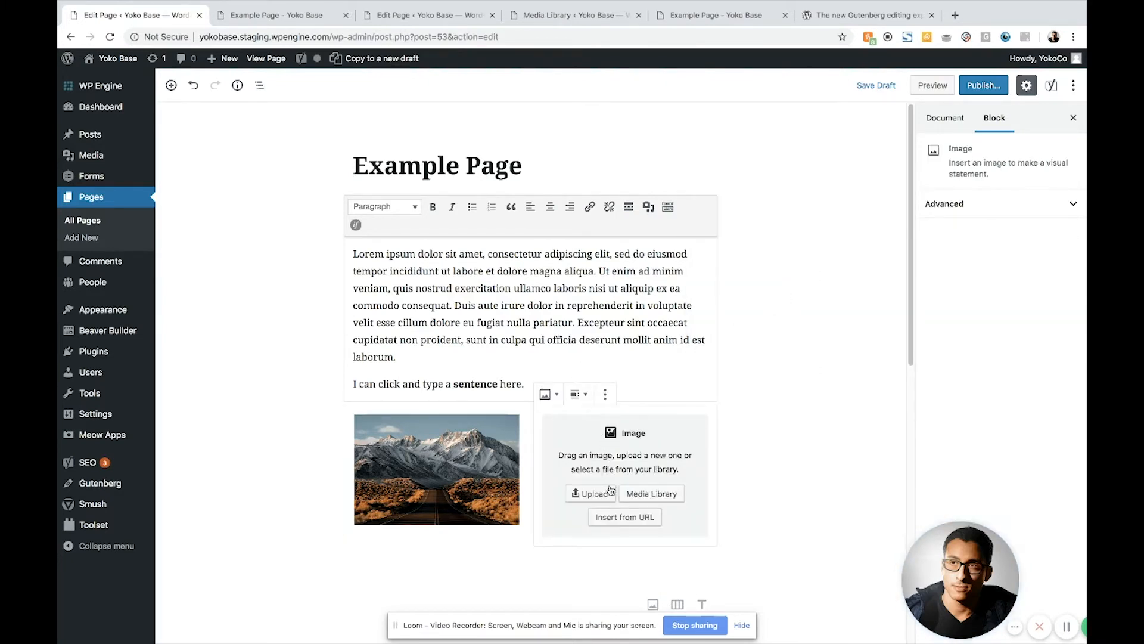
{"action": "left_click", "coordinate": [656, 495]}
{"action": "left_click", "coordinate": [201, 215]}
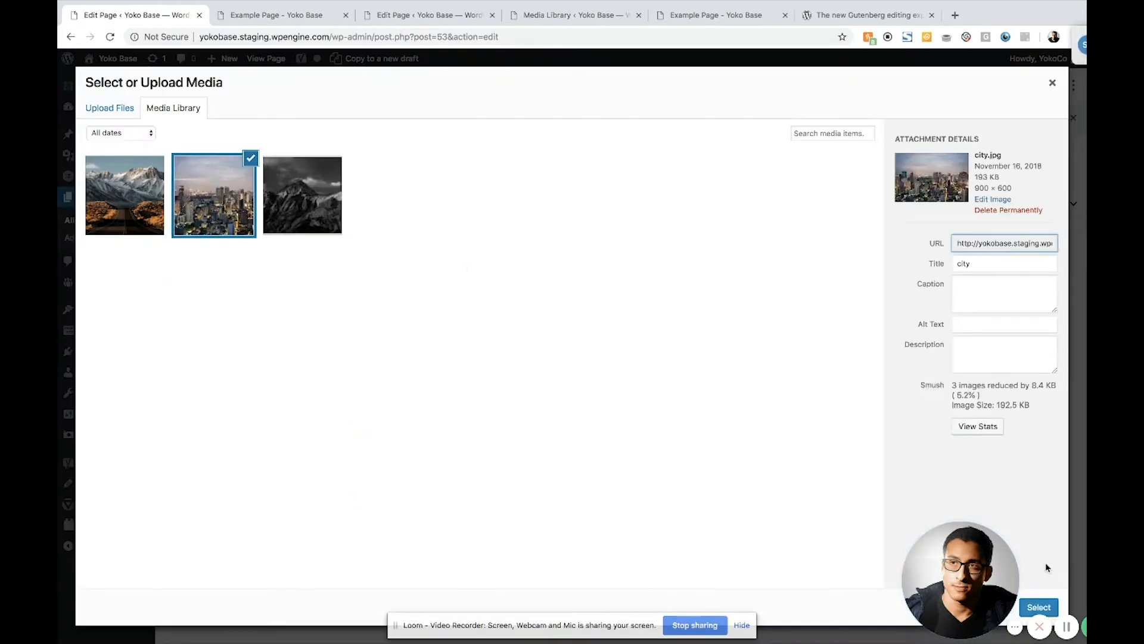
{"action": "left_click", "coordinate": [1038, 607]}
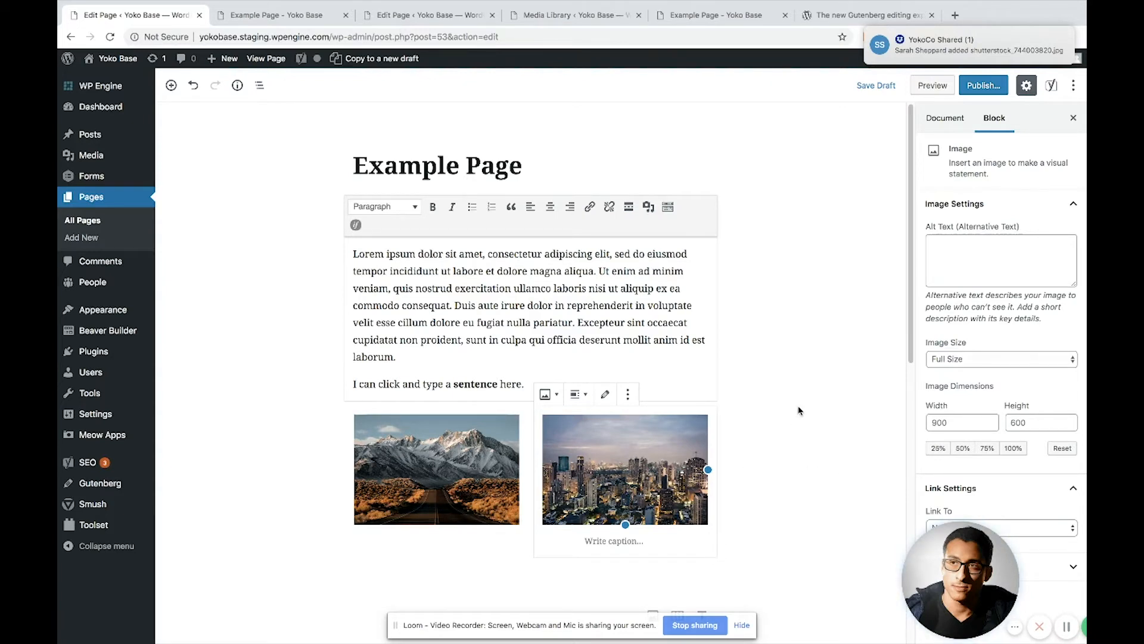
Preview the page to check the text and the two-column image layout, and return to the block editor
{"action": "left_click", "coordinate": [928, 86]}
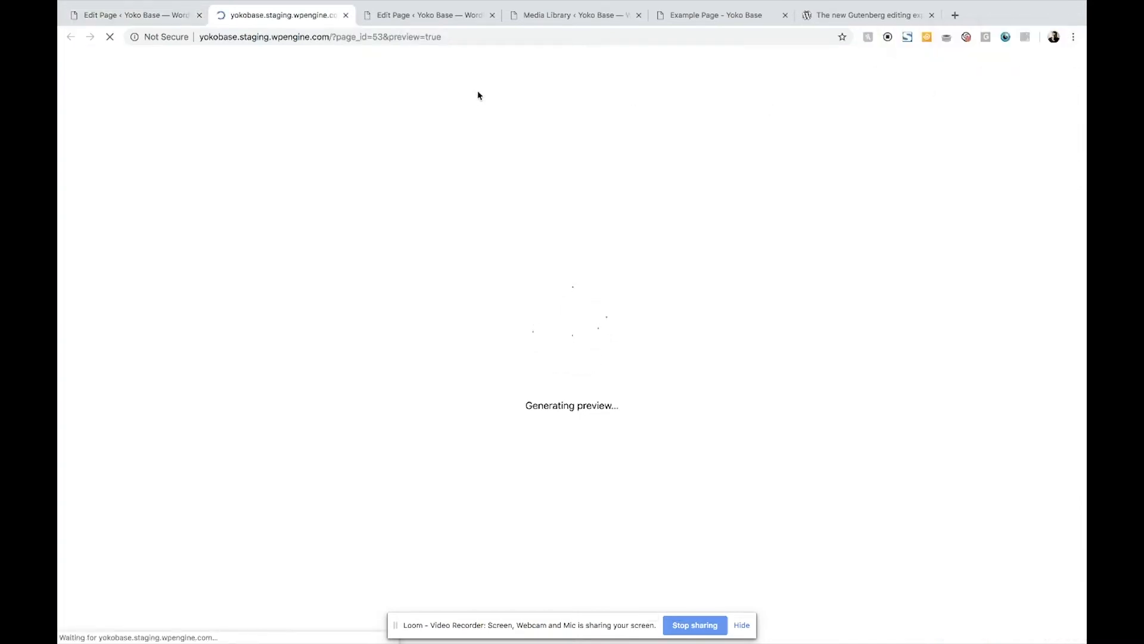
{"action": "scroll", "coordinate": [495, 343], "scroll_direction": "down", "scroll_amount": 5}
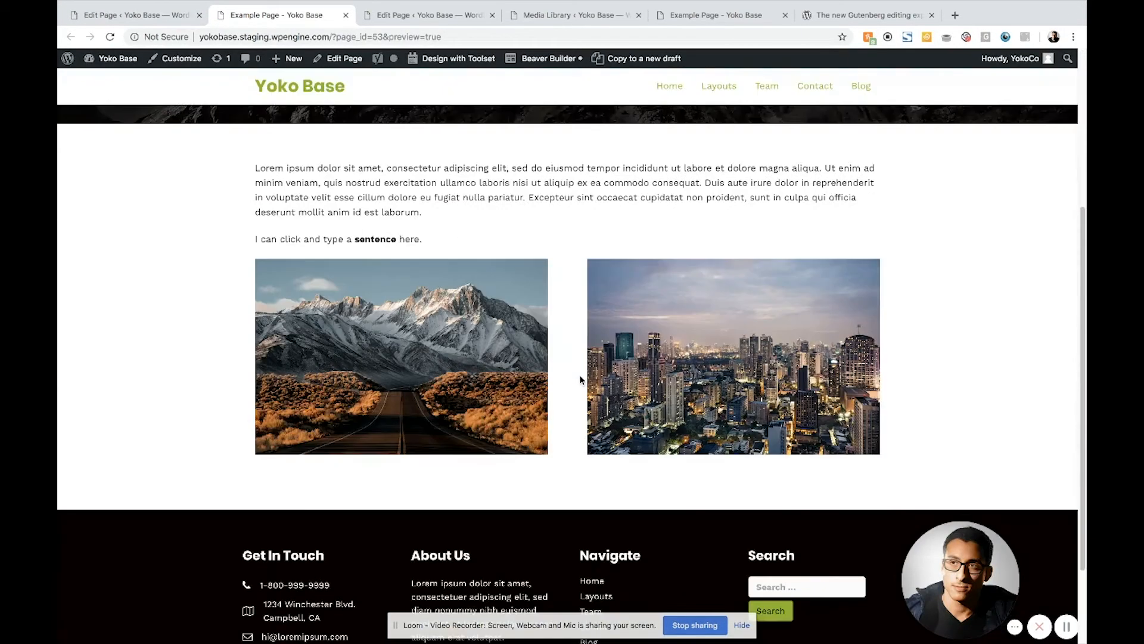
{"action": "scroll", "coordinate": [557, 356], "scroll_direction": "up", "scroll_amount": 1}
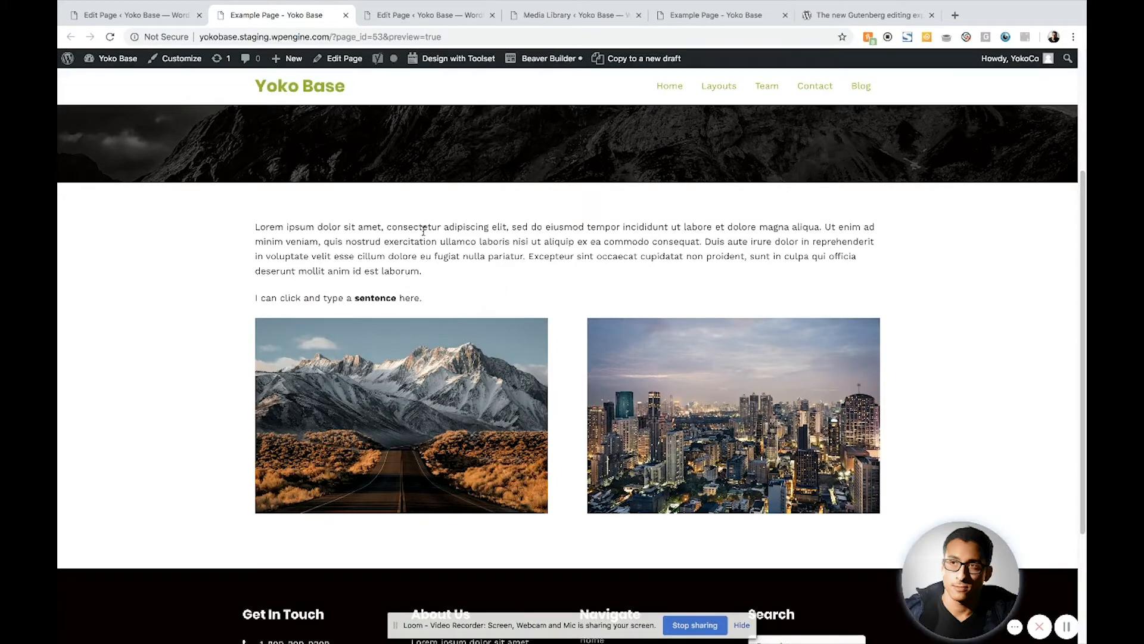
{"action": "left_click", "coordinate": [146, 17]}
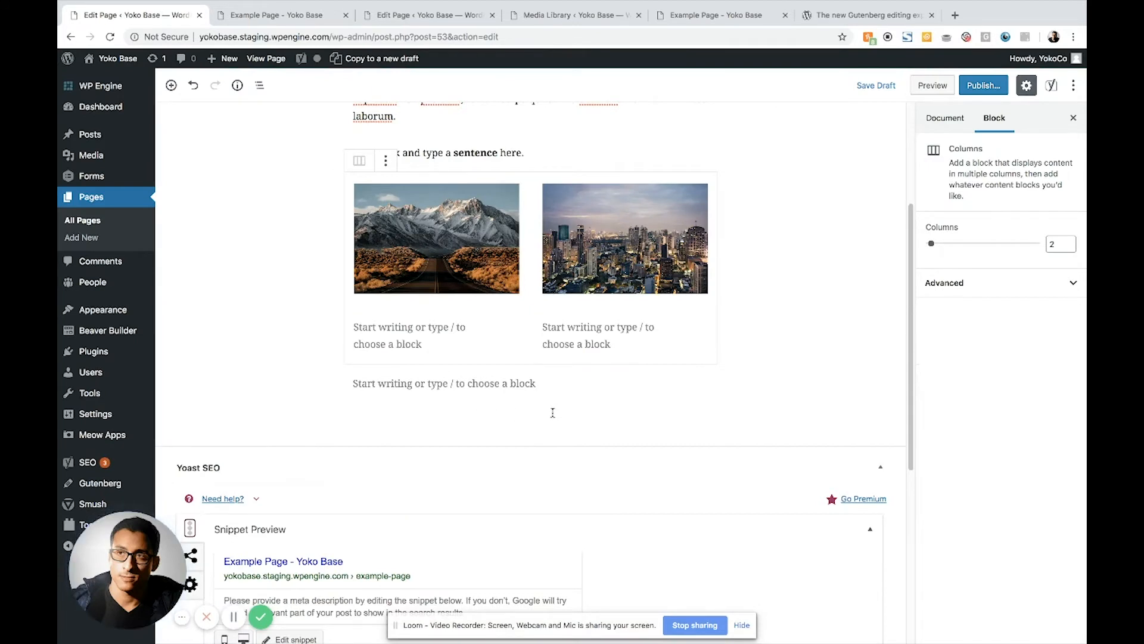
Insert a Beaver Builder block from the Layout Elements category below the columns
{"action": "left_click", "coordinate": [325, 384]}
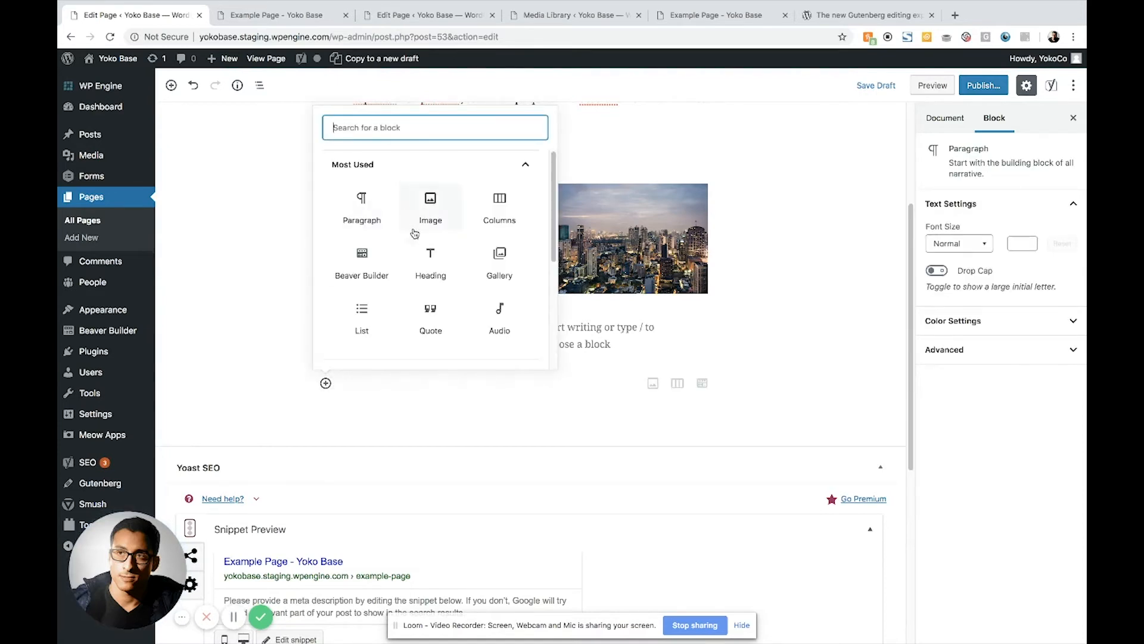
{"action": "scroll", "coordinate": [422, 266], "scroll_direction": "down", "scroll_amount": 3}
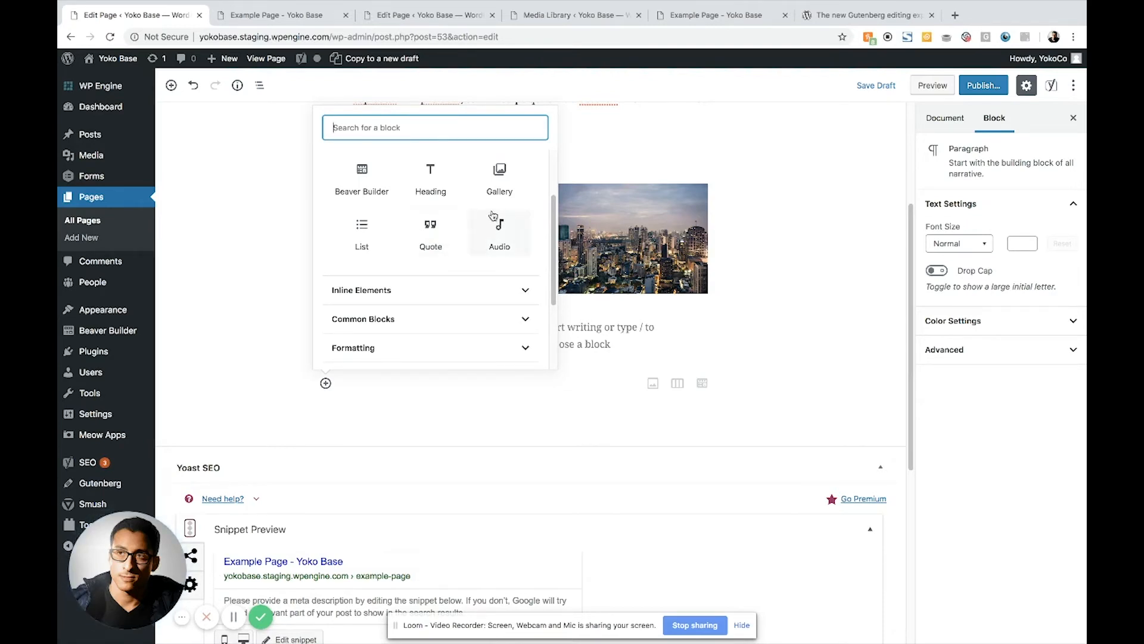
{"action": "scroll", "coordinate": [481, 206], "scroll_direction": "down", "scroll_amount": 1}
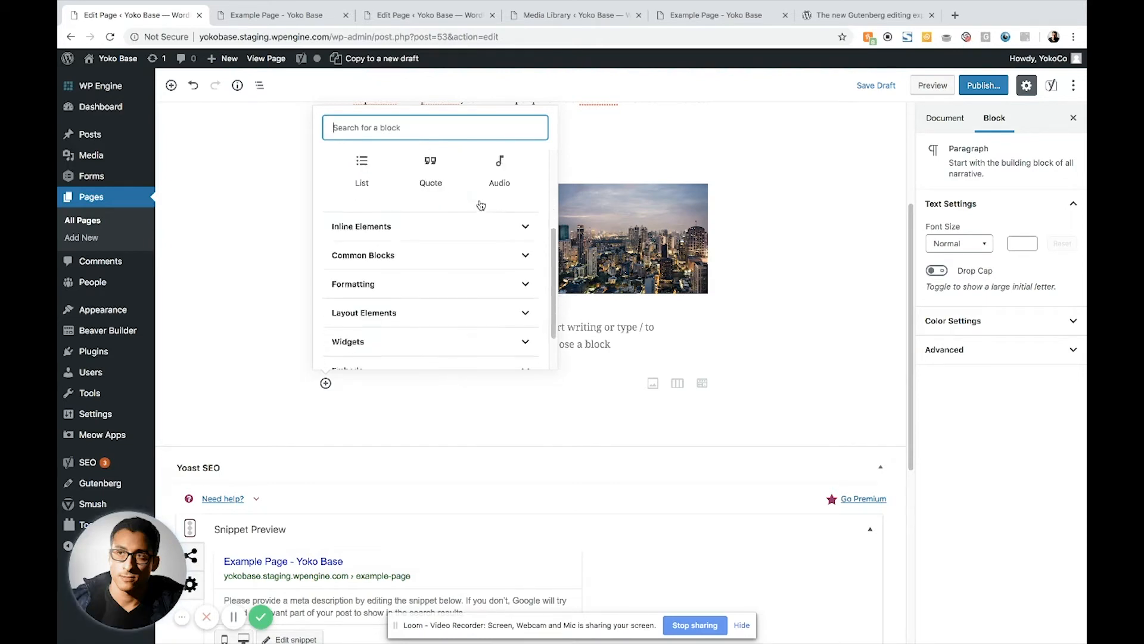
{"action": "left_click", "coordinate": [484, 256]}
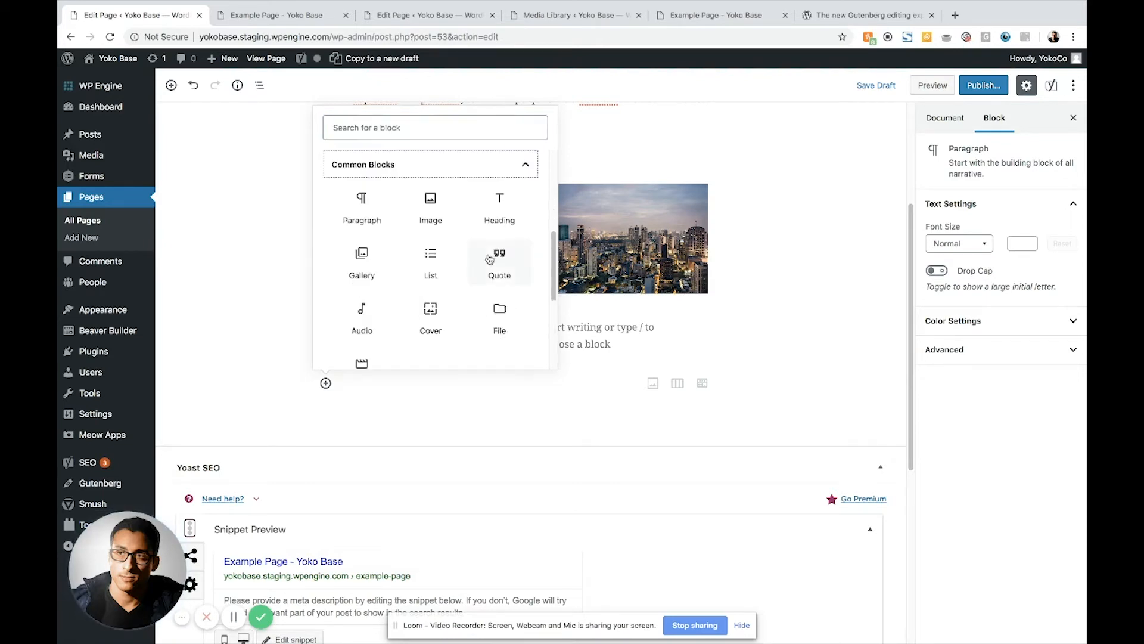
{"action": "left_click", "coordinate": [456, 163]}
{"action": "left_click", "coordinate": [452, 260]}
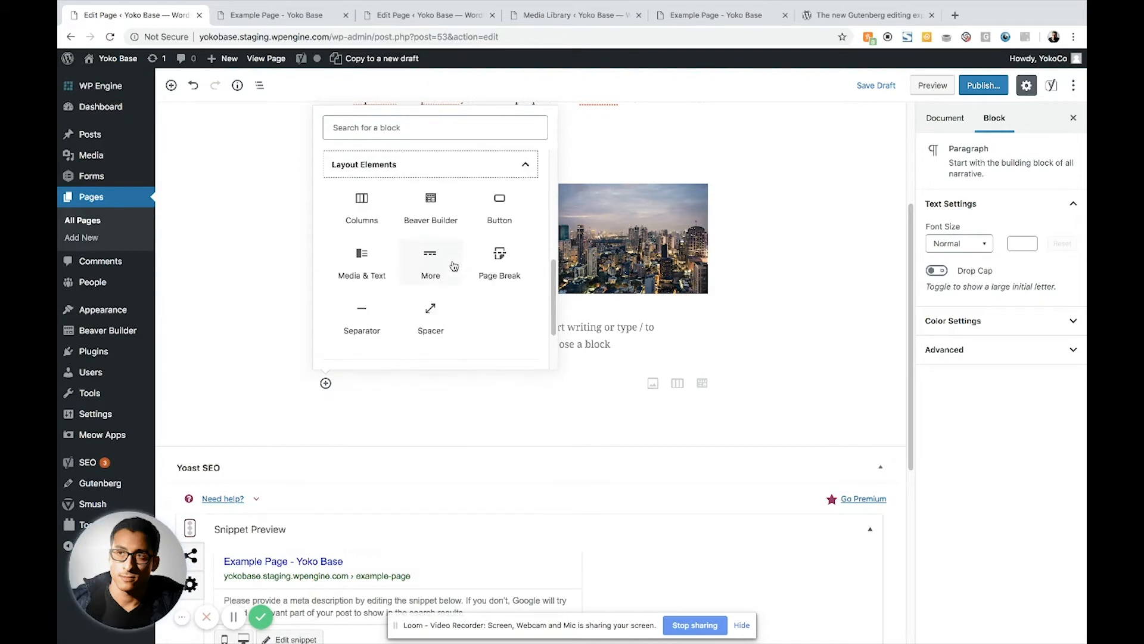
{"action": "left_click", "coordinate": [430, 203]}
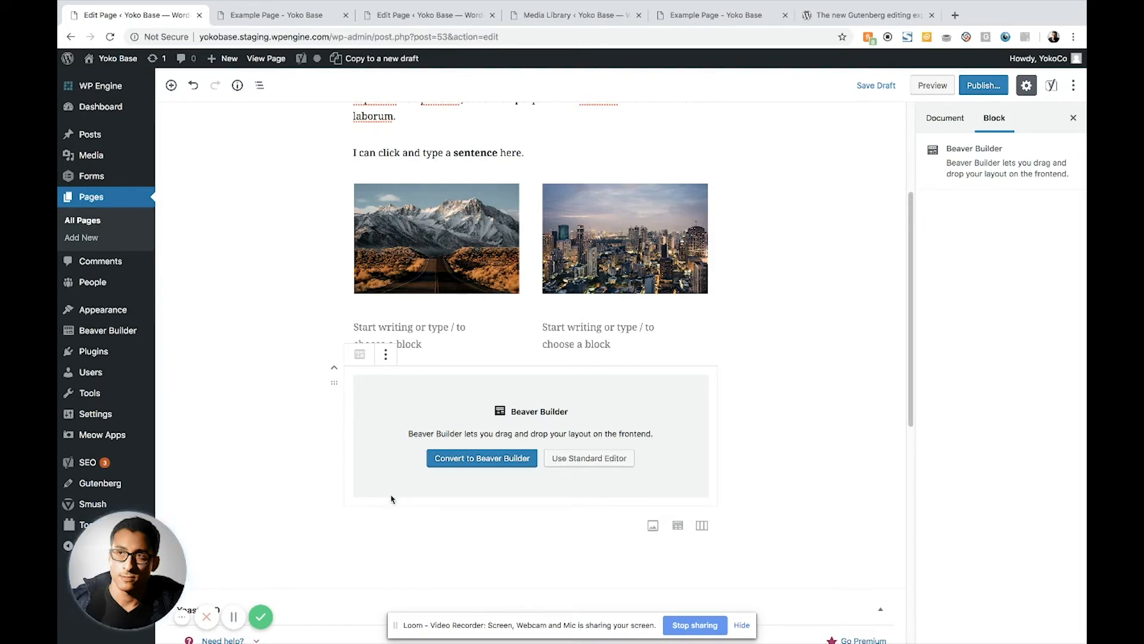
Convert the page to Beaver Builder, agreeing to override its assigned Themer layout
{"action": "left_click", "coordinate": [515, 459]}
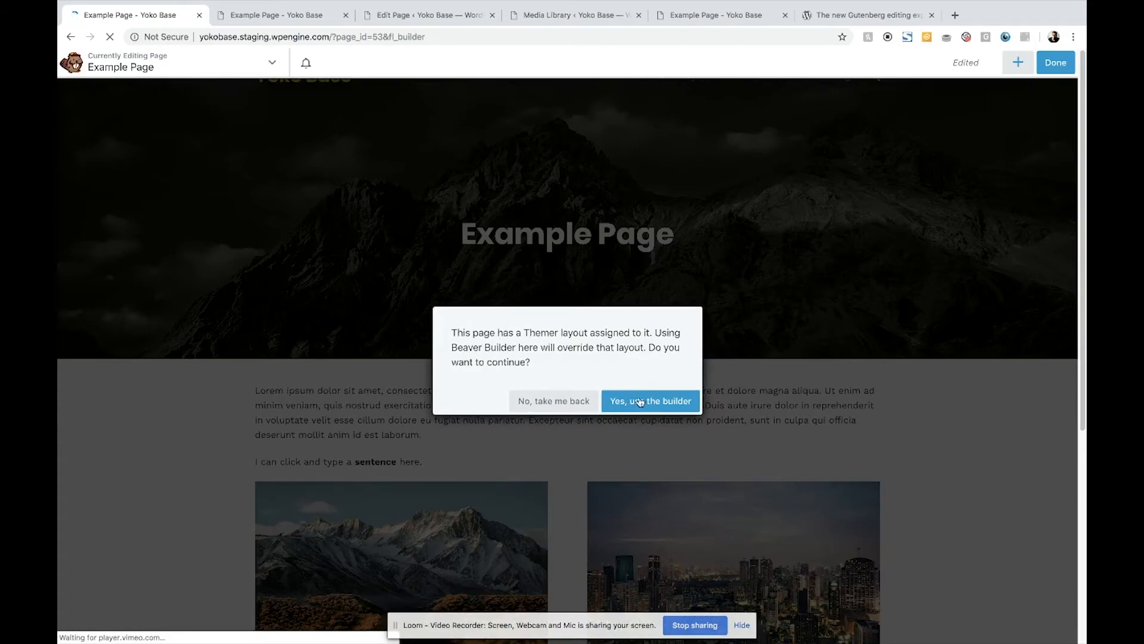
{"action": "left_click", "coordinate": [632, 401]}
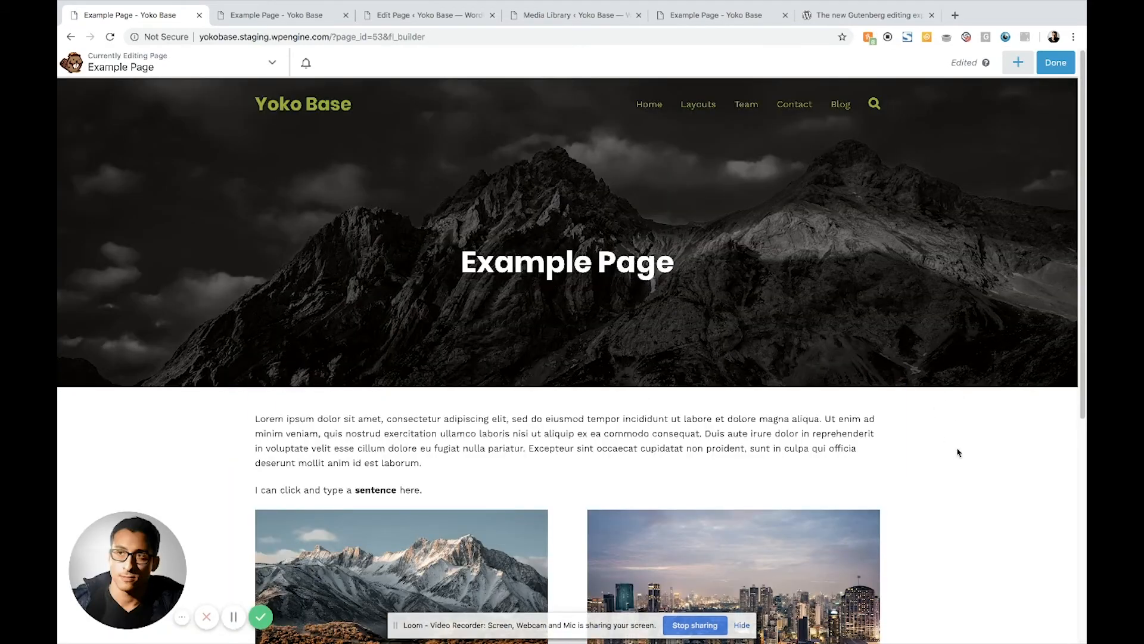
{"action": "scroll", "coordinate": [943, 489], "scroll_direction": "down", "scroll_amount": 3}
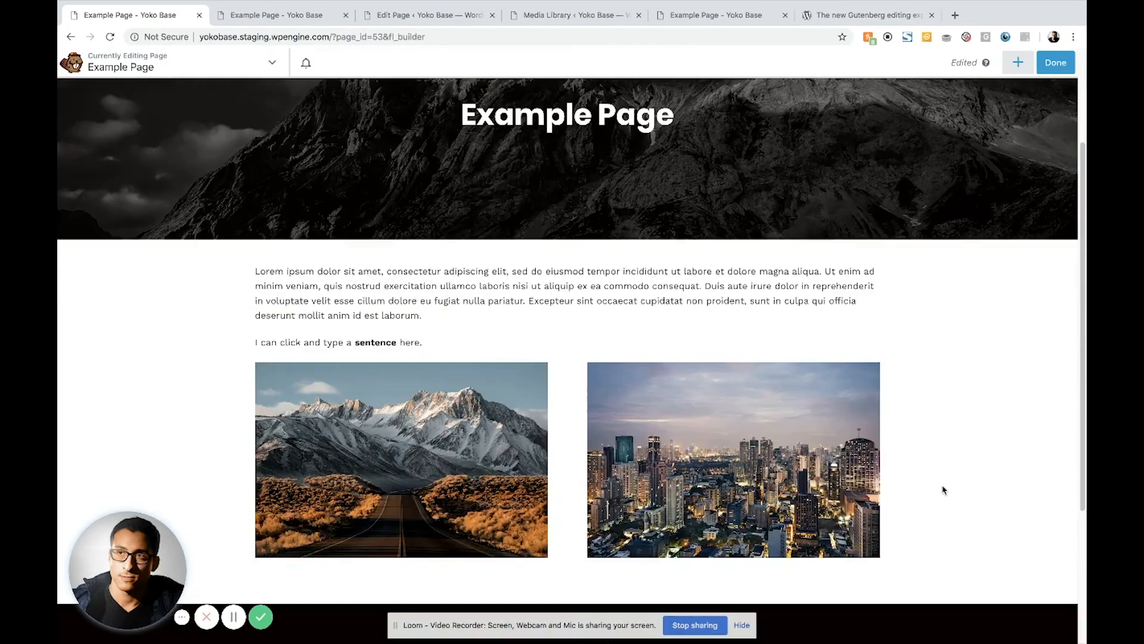
{"action": "scroll", "coordinate": [943, 484], "scroll_direction": "up", "scroll_amount": 3}
Add a 2 Columns row below the existing page content
{"action": "left_click", "coordinate": [1018, 62]}
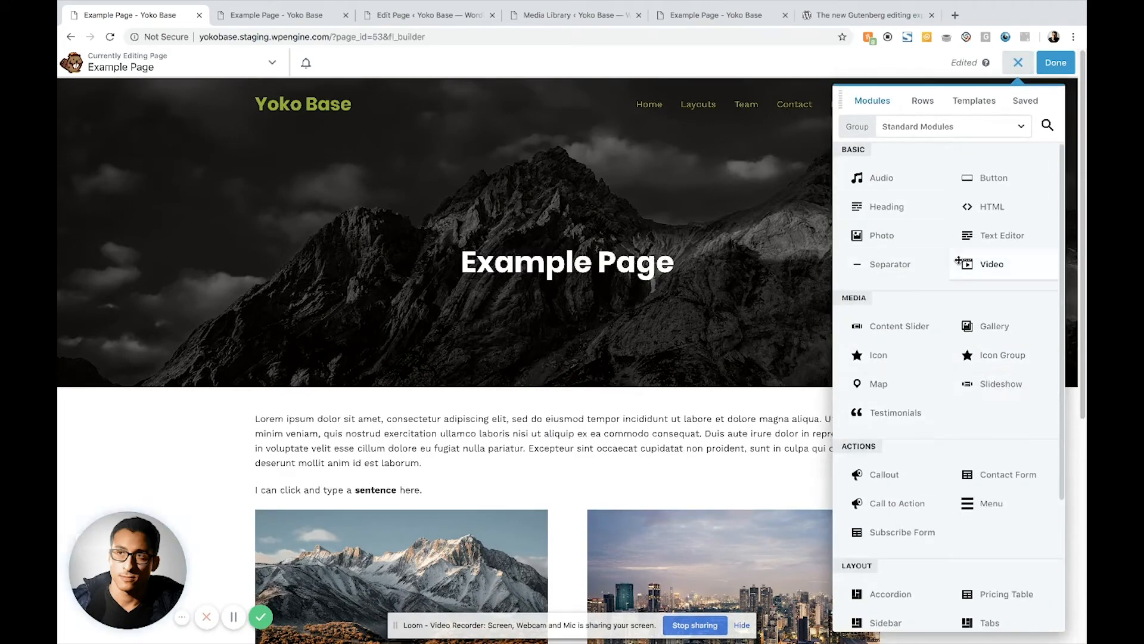
{"action": "left_click", "coordinate": [922, 101]}
{"action": "scroll", "coordinate": [941, 238], "scroll_direction": "down", "scroll_amount": 5}
{"action": "left_click_drag", "start_coordinate": [1001, 173], "coordinate": [549, 521]}
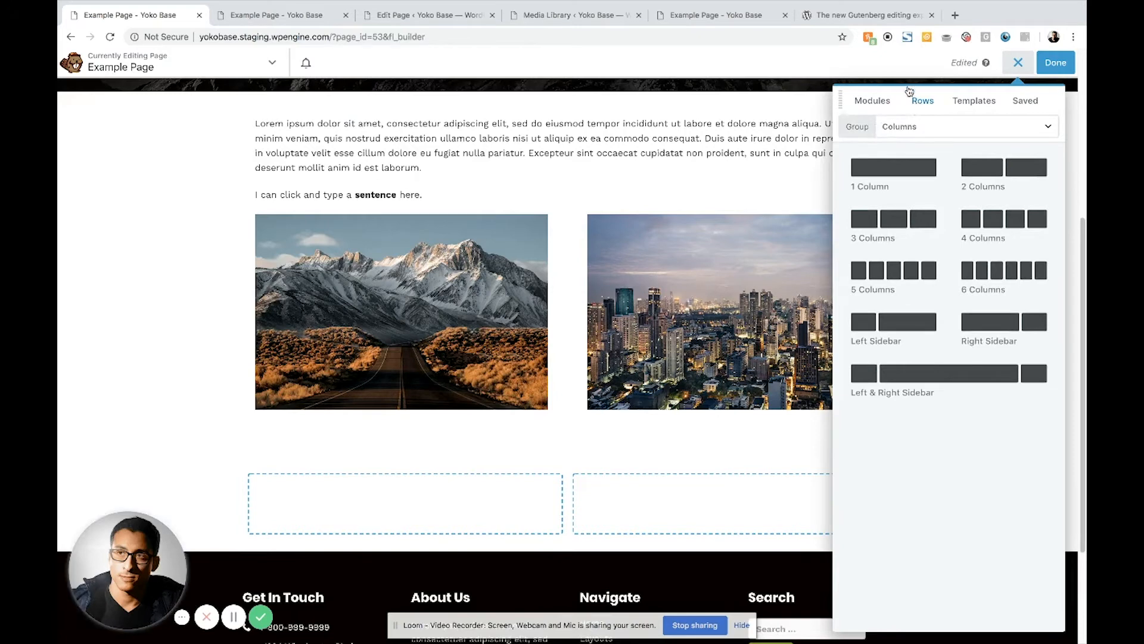
Add a Text Editor module reading "Get the normal text block." to the new row's first column and save it
{"action": "left_click", "coordinate": [874, 102]}
{"action": "left_click_drag", "start_coordinate": [1007, 234], "coordinate": [458, 591]}
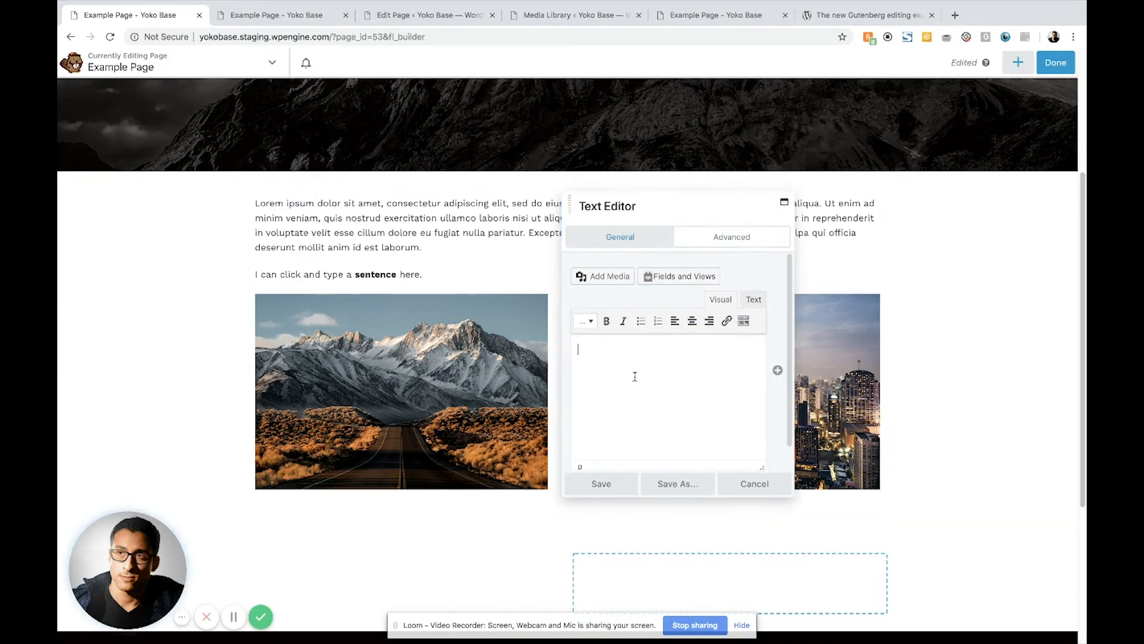
{"action": "type", "text": "Get the normal text"}
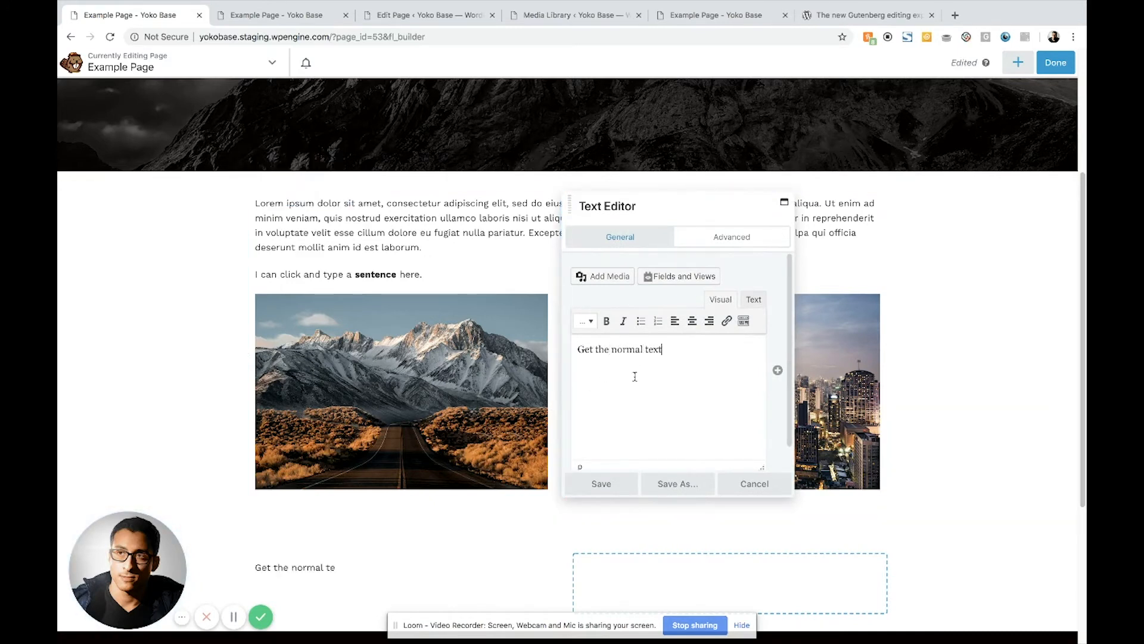
{"action": "type", "text": " block."}
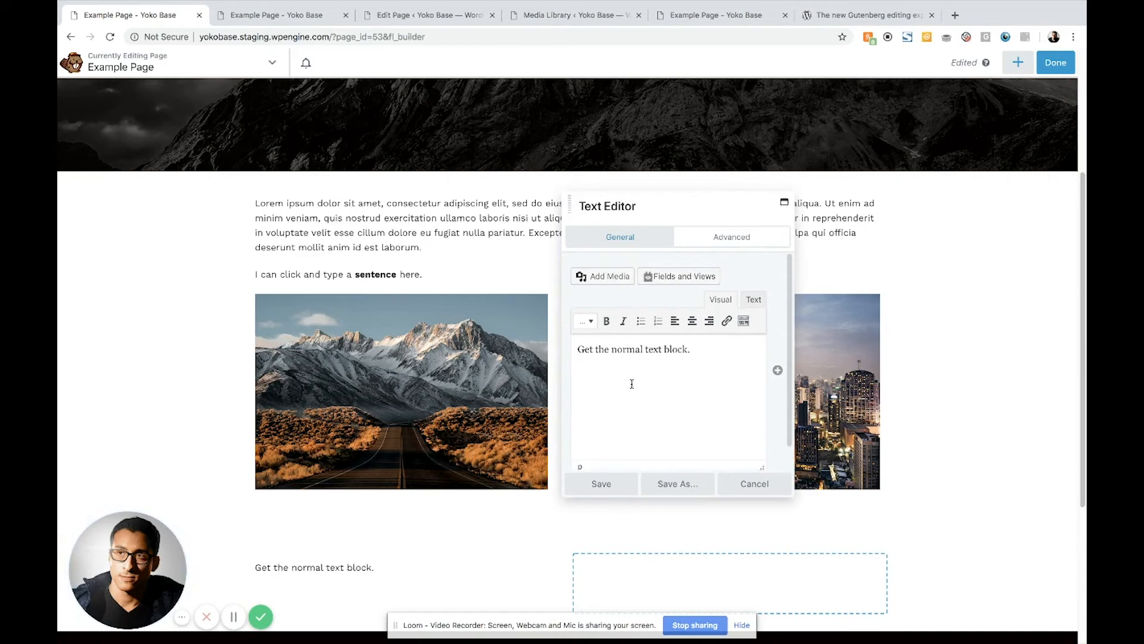
{"action": "left_click", "coordinate": [597, 483]}
Duplicate the new text module and move the copy into the row's empty second column
{"action": "scroll", "coordinate": [523, 383], "scroll_direction": "down", "scroll_amount": 3}
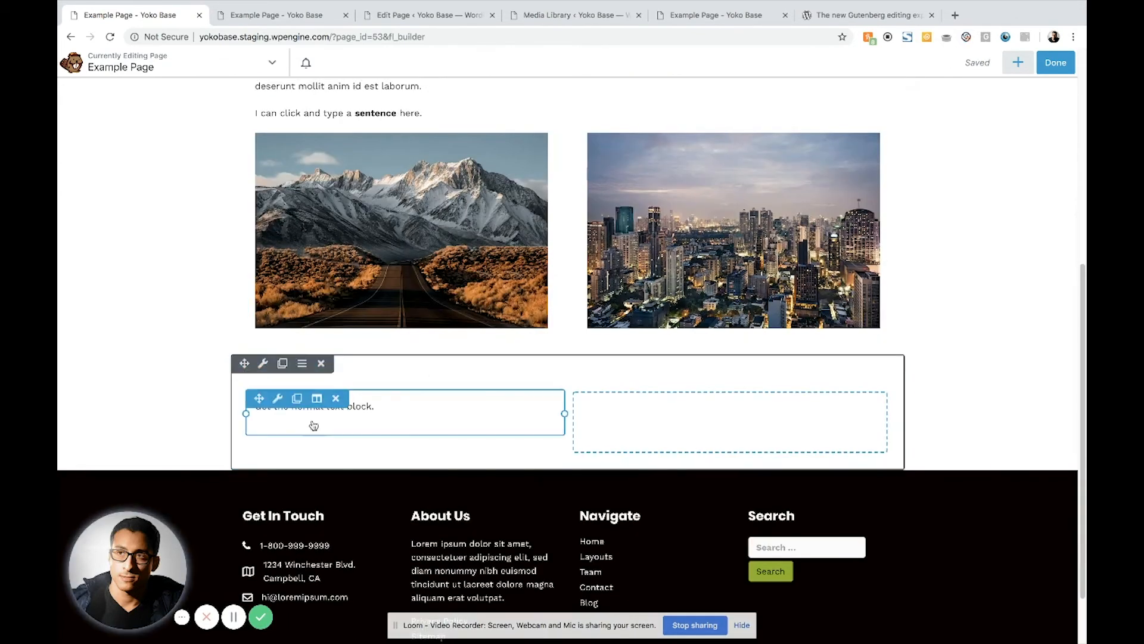
{"action": "left_click", "coordinate": [298, 397]}
{"action": "scroll", "coordinate": [316, 404], "scroll_direction": "down", "scroll_amount": 2}
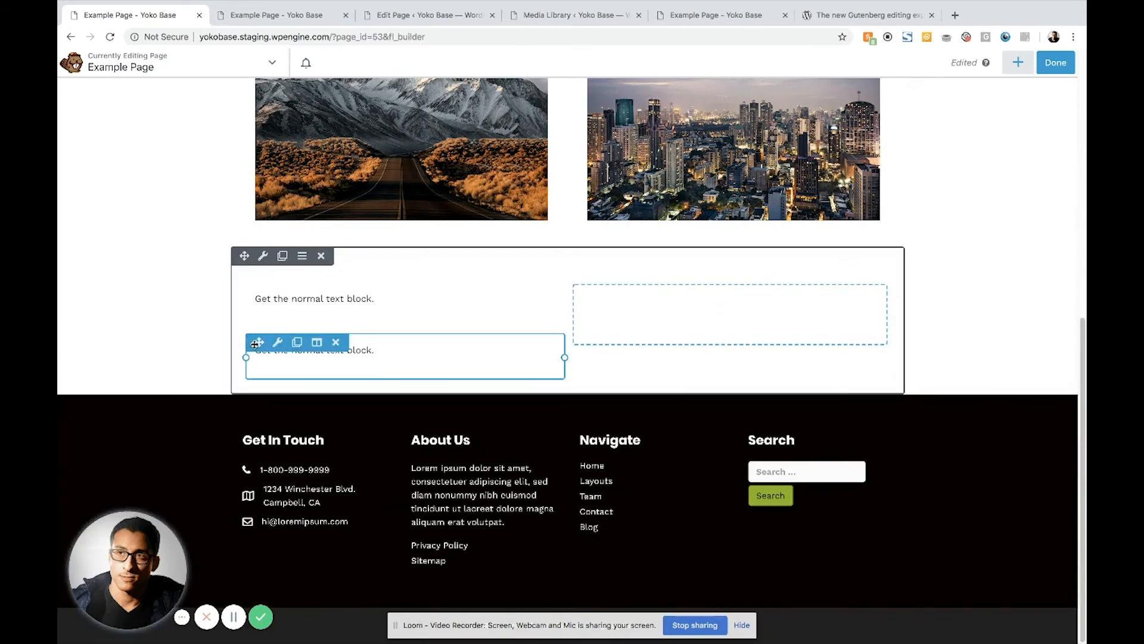
{"action": "left_click_drag", "start_coordinate": [249, 338], "coordinate": [662, 312]}
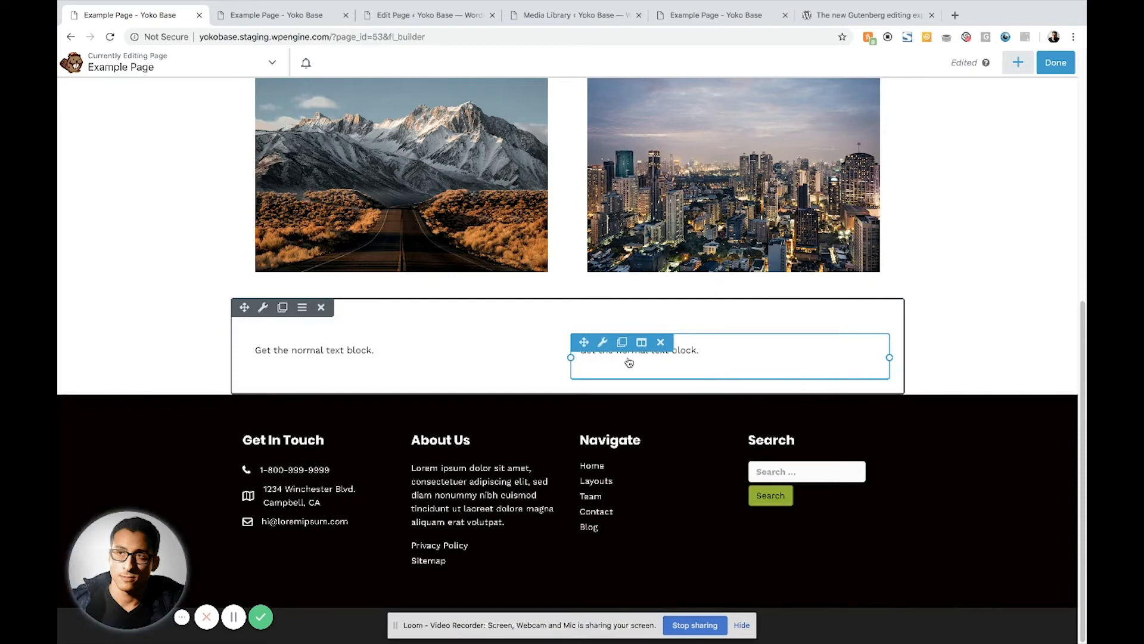
Open the original content's Text Editor module, widen its window, and examine how the text and images are laid out
{"action": "scroll", "coordinate": [942, 327], "scroll_direction": "up", "scroll_amount": 3}
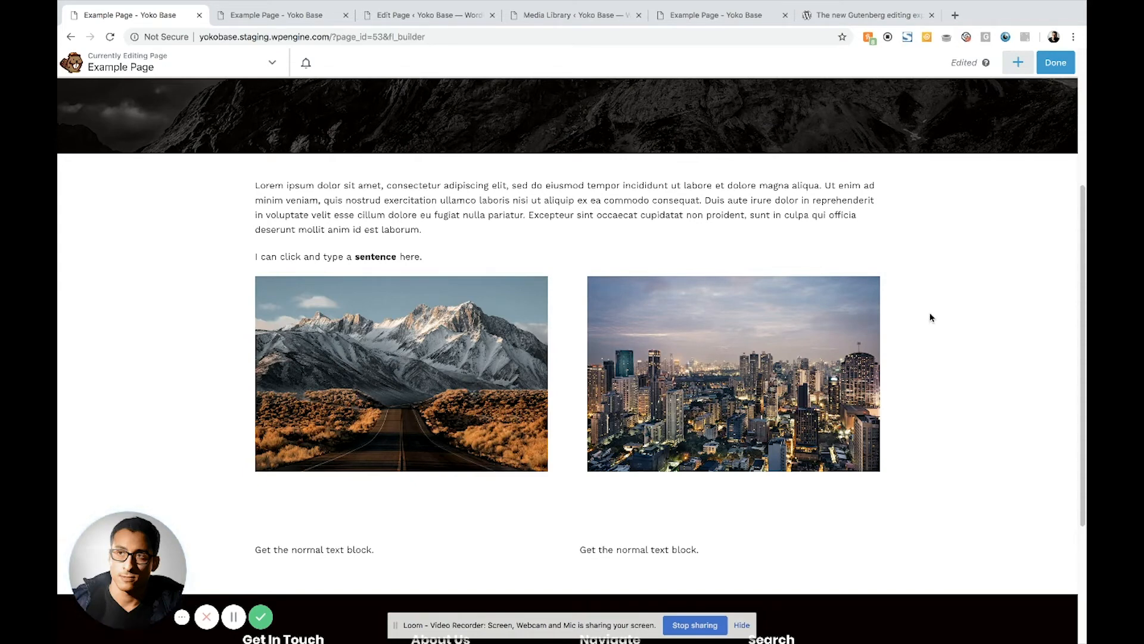
{"action": "left_click", "coordinate": [568, 342]}
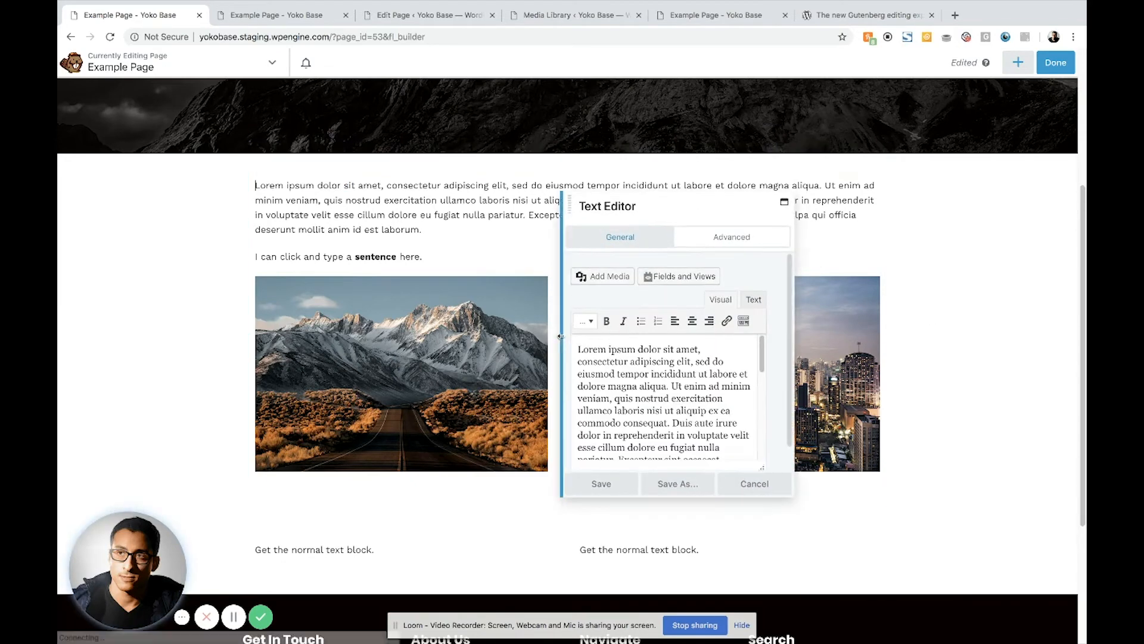
{"action": "left_click_drag", "start_coordinate": [358, 341], "coordinate": [352, 342]}
{"action": "scroll", "coordinate": [631, 373], "scroll_direction": "down", "scroll_amount": 8}
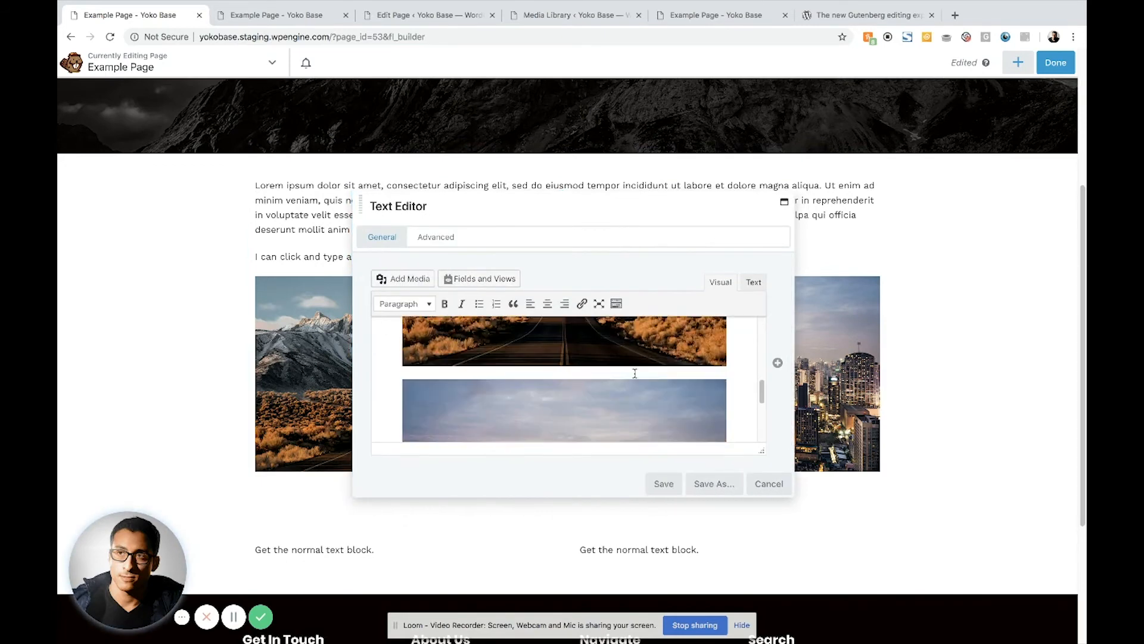
{"action": "scroll", "coordinate": [476, 380], "scroll_direction": "up", "scroll_amount": 8}
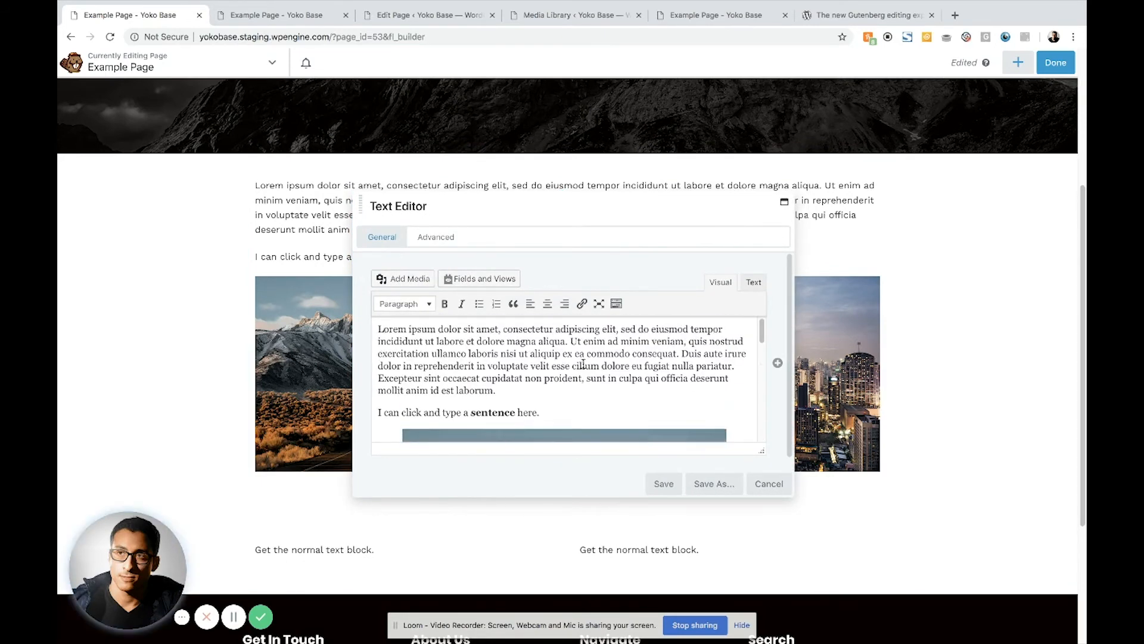
{"action": "scroll", "coordinate": [539, 403], "scroll_direction": "down", "scroll_amount": 5}
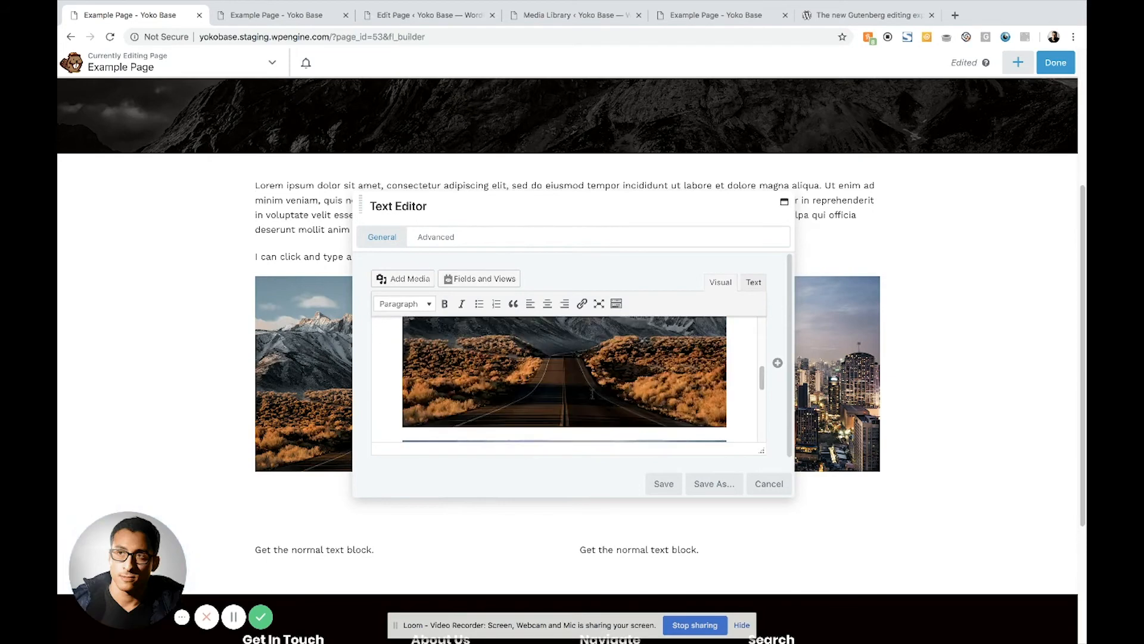
{"action": "scroll", "coordinate": [602, 388], "scroll_direction": "up", "scroll_amount": 5}
{"action": "scroll", "coordinate": [578, 400], "scroll_direction": "down", "scroll_amount": 3}
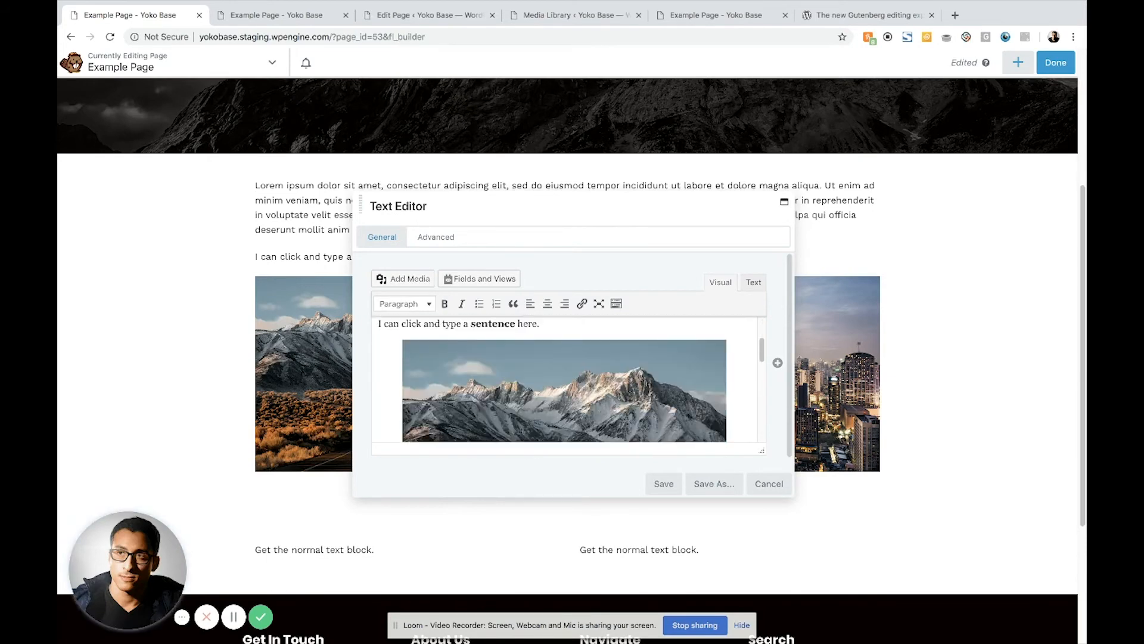
{"action": "scroll", "coordinate": [590, 381], "scroll_direction": "up", "scroll_amount": 6}
Inspect the module's HTML markup for the columns and images, return to the visual view, and close it without saving
{"action": "left_click", "coordinate": [753, 282]}
{"action": "scroll", "coordinate": [497, 390], "scroll_direction": "down", "scroll_amount": 5}
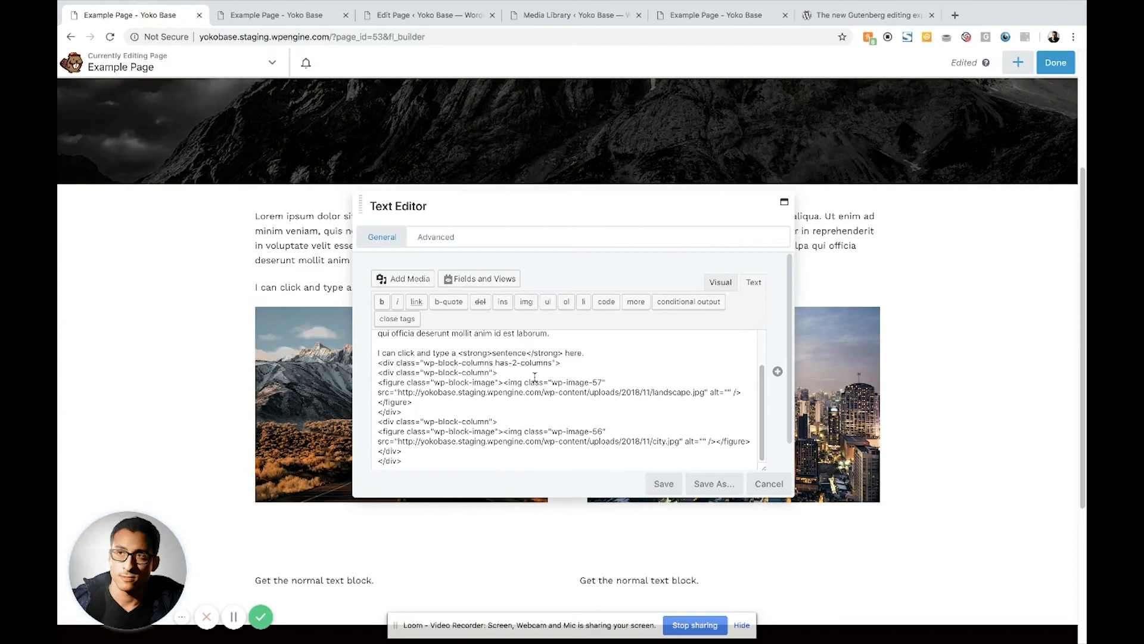
{"action": "left_click", "coordinate": [720, 283]}
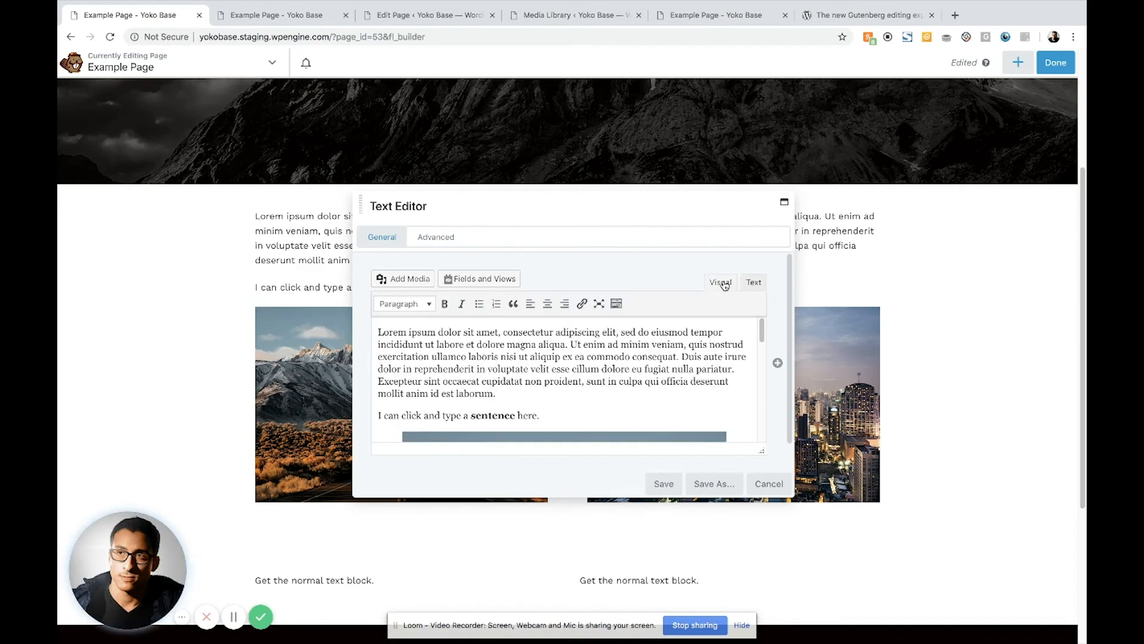
{"action": "left_click", "coordinate": [770, 484]}
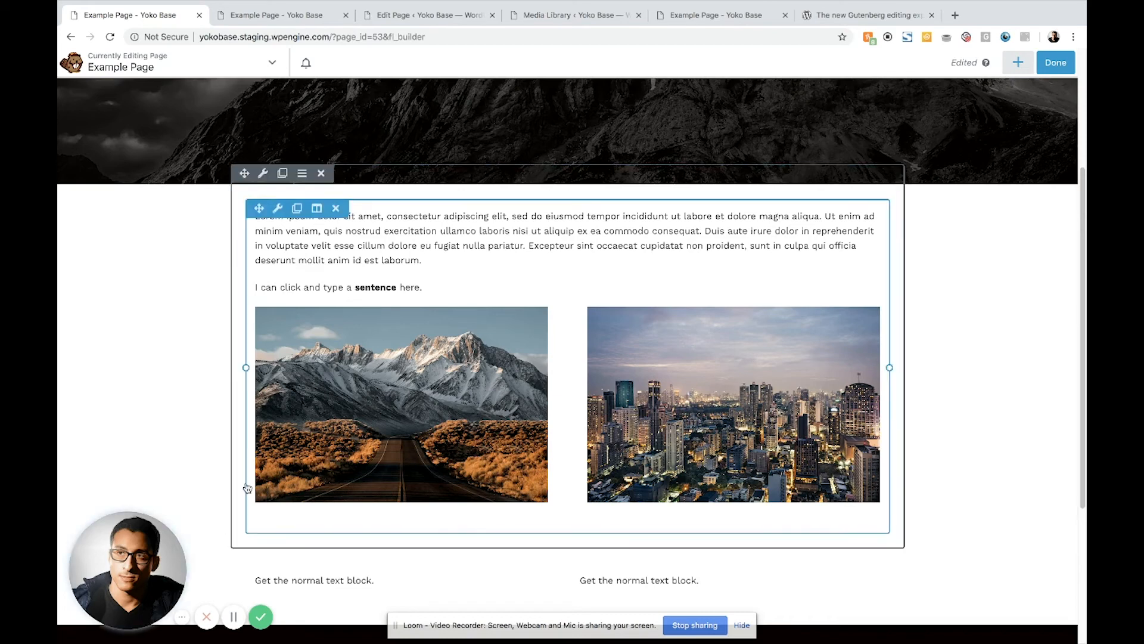
Exit Beaver Builder and discard all unpublished changes to the page
{"action": "left_click", "coordinate": [1050, 71]}
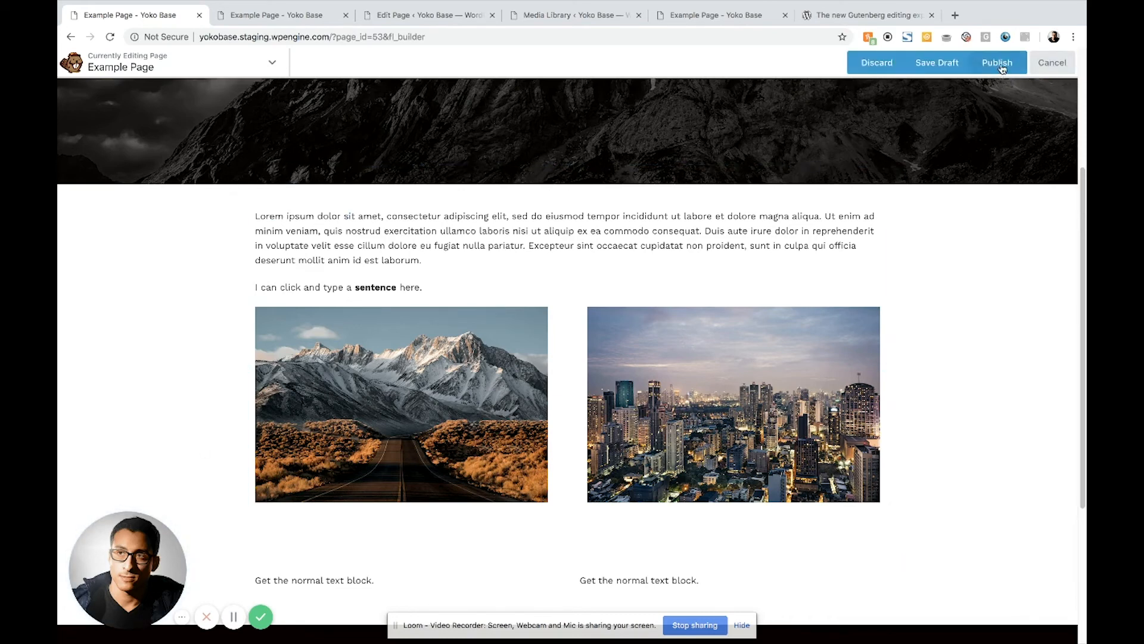
{"action": "left_click", "coordinate": [876, 64]}
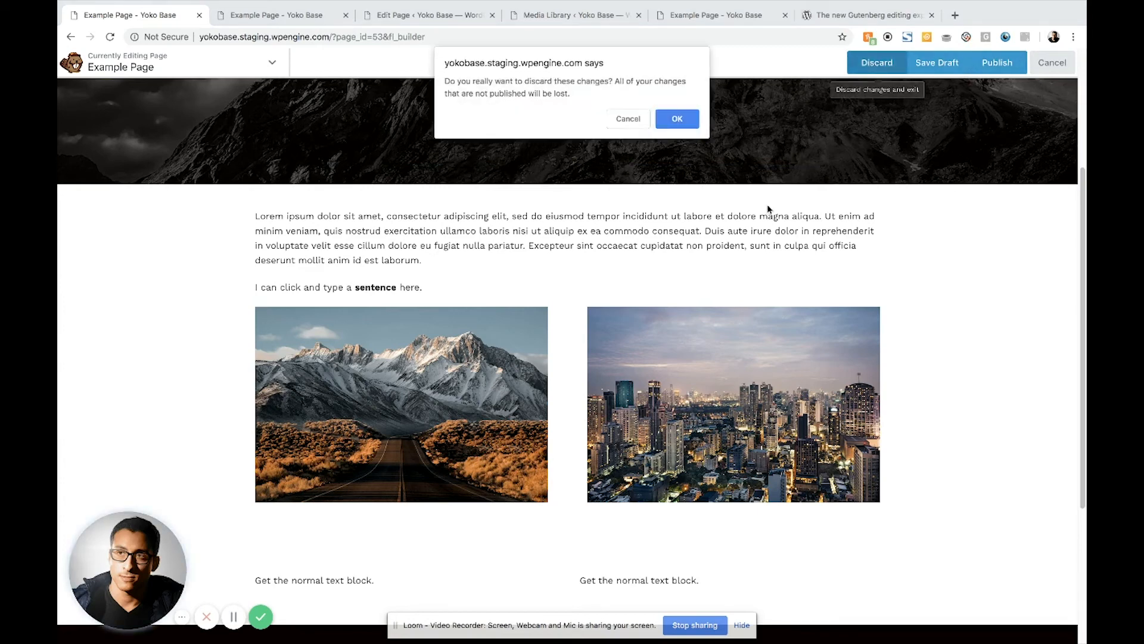
{"action": "left_click", "coordinate": [679, 119]}
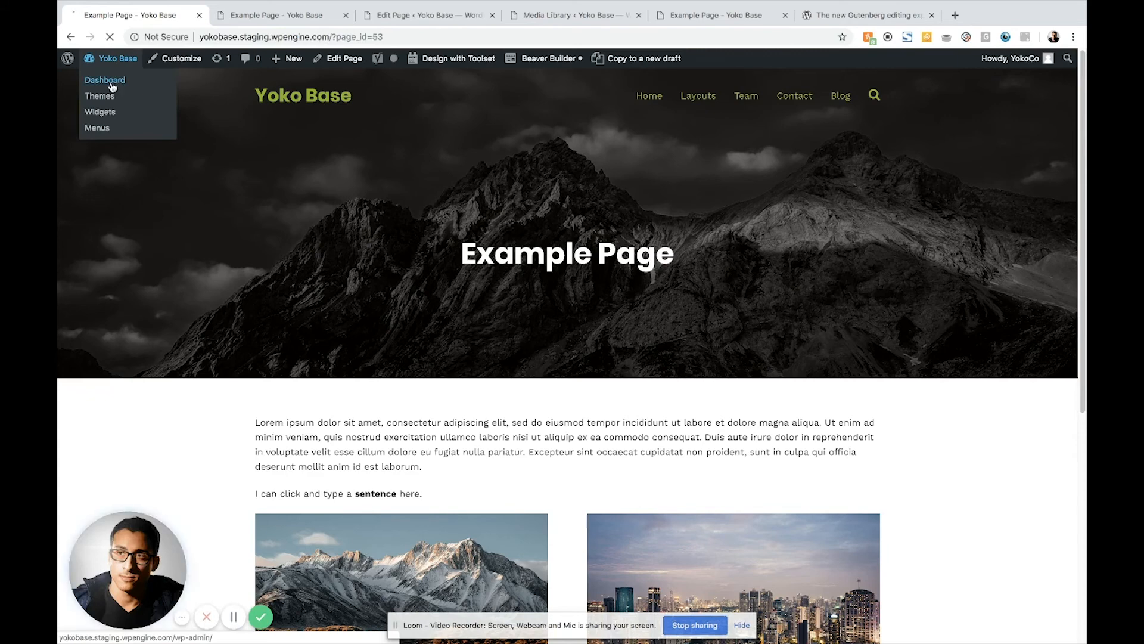
Go to the admin list of pages and open the Layouts page in the Classic Editor
{"action": "left_click", "coordinate": [112, 77]}
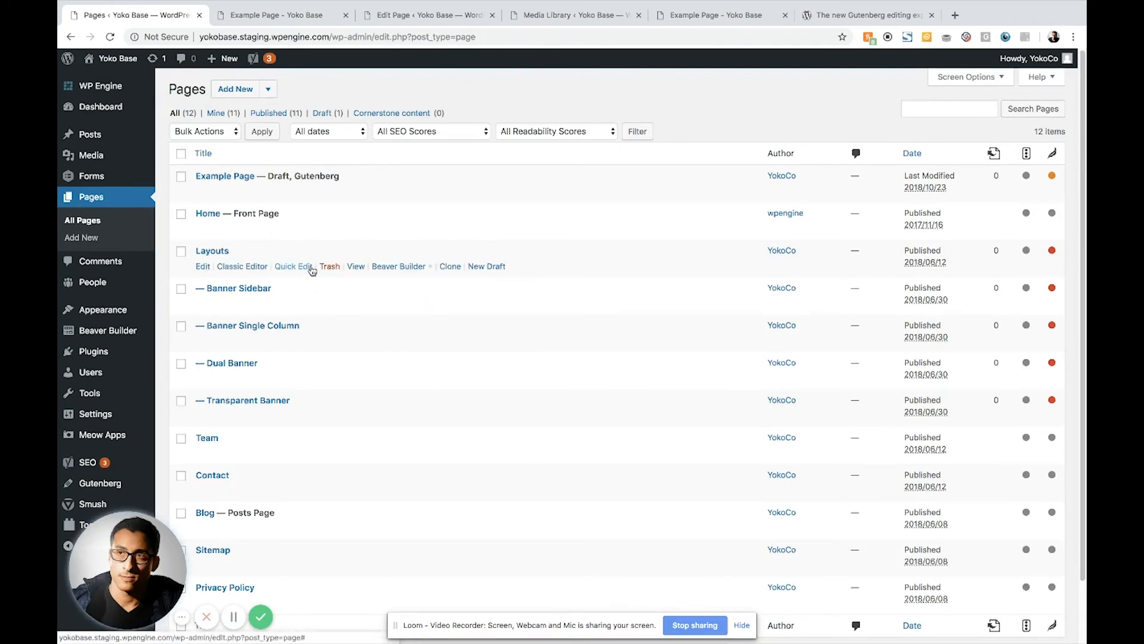
{"action": "left_click", "coordinate": [241, 267]}
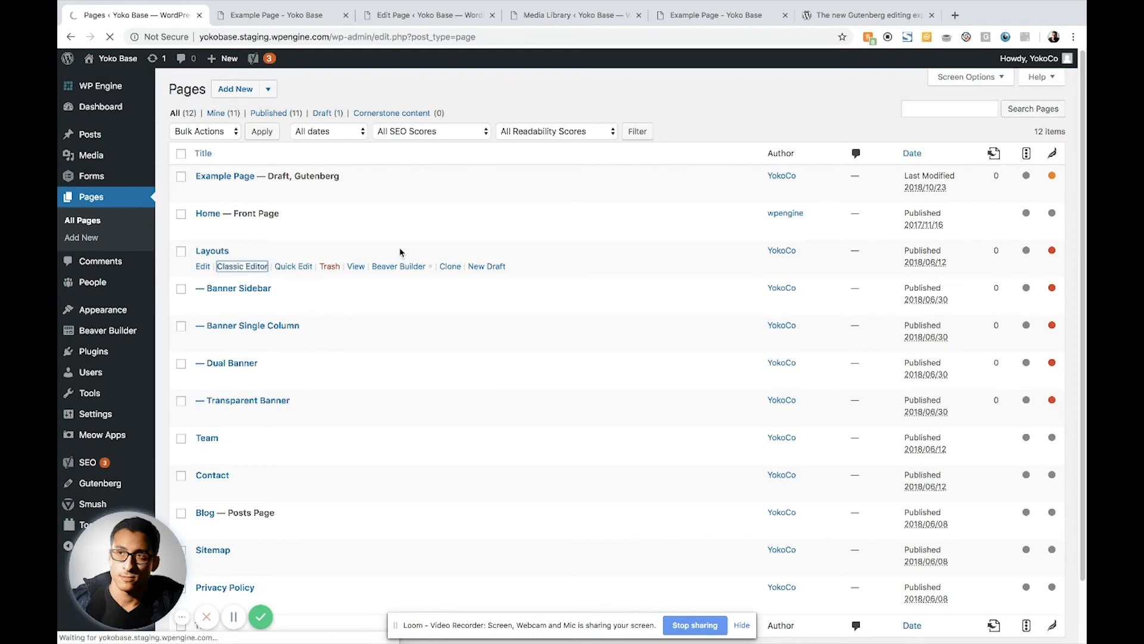